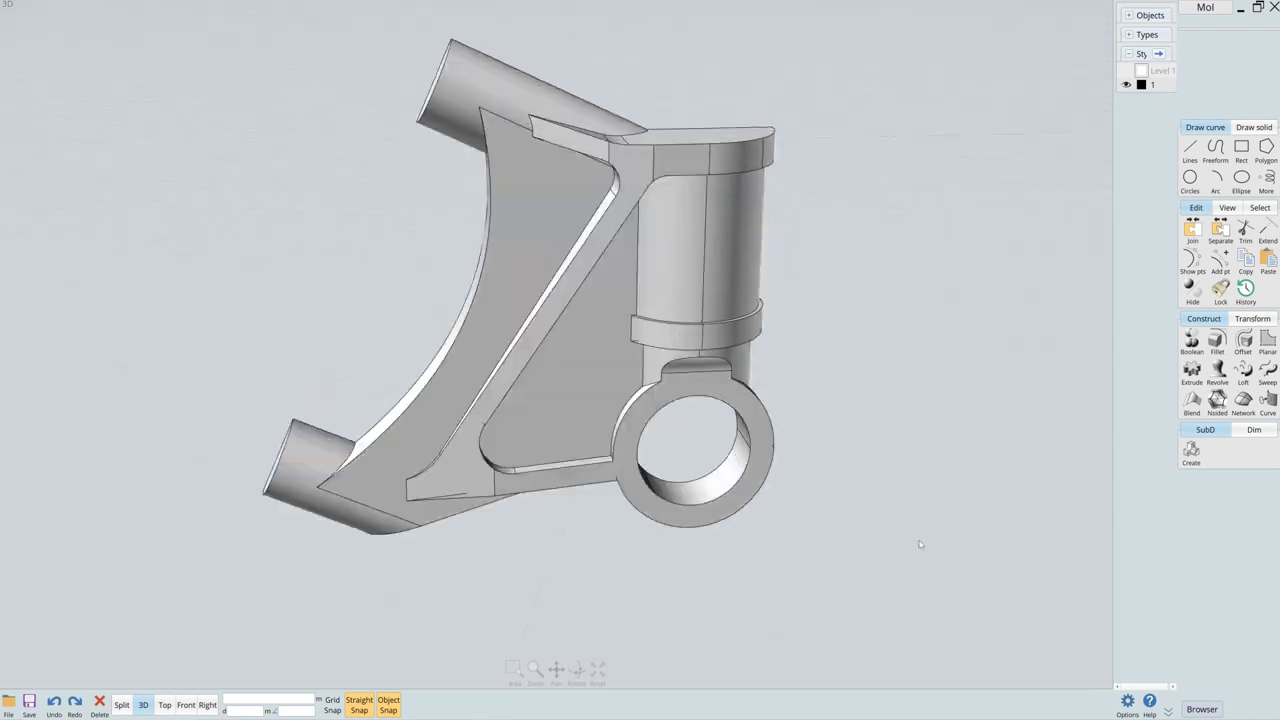
Fillet the diagonal rib edge and top curved edge with radius 0,2.
scroll(562, 270, "up", 3)
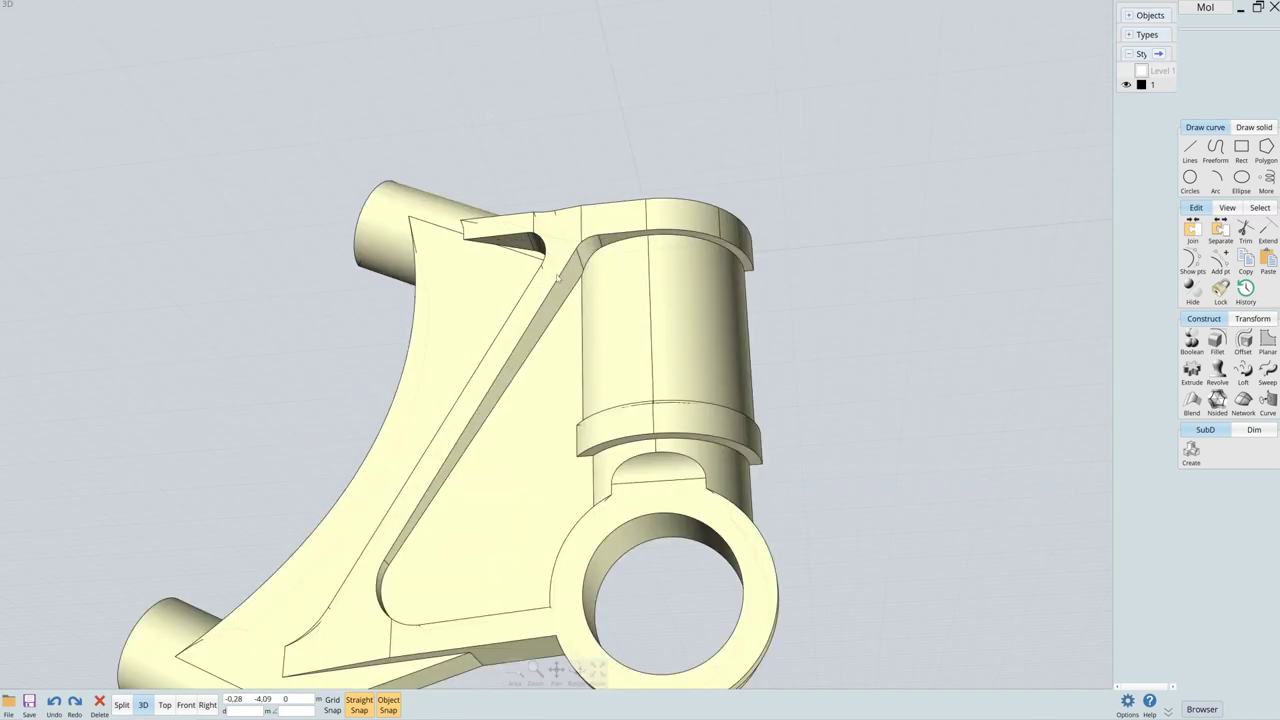
left_click(590, 242)
left_click(742, 247)
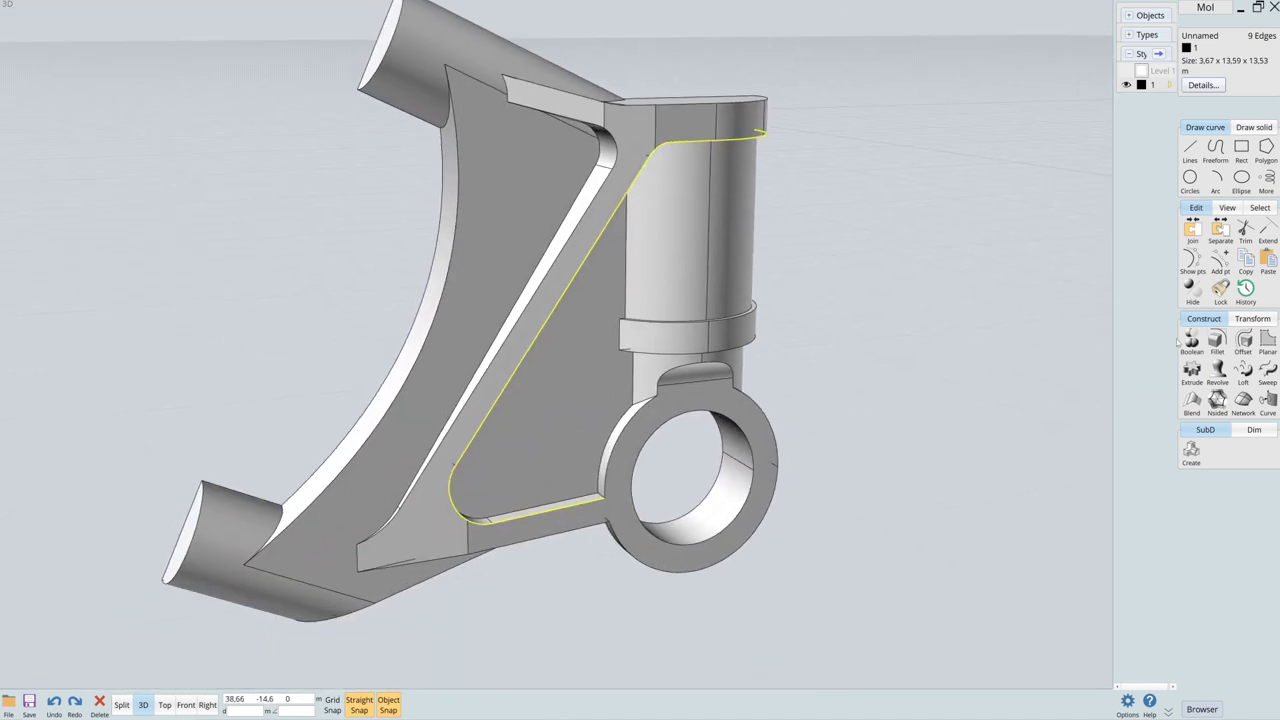
left_click(1216, 343)
left_click(1242, 50)
type("0")
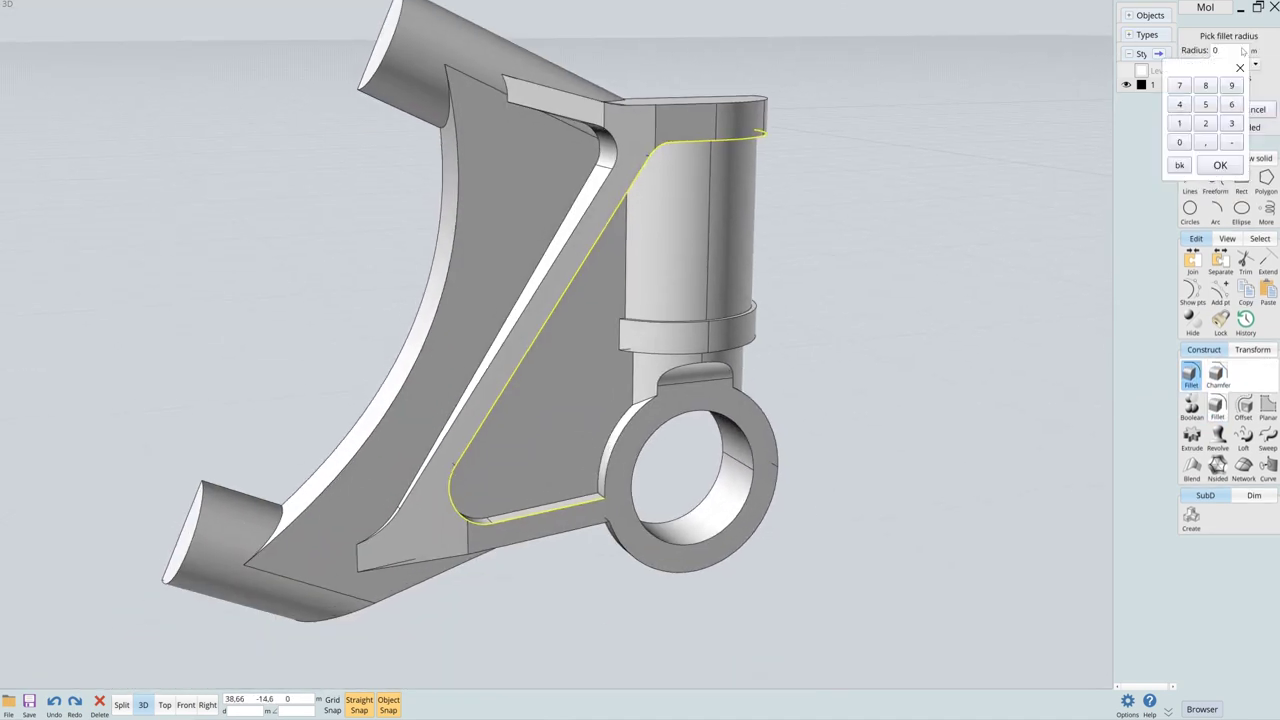
type(",5,2")
key("Return")
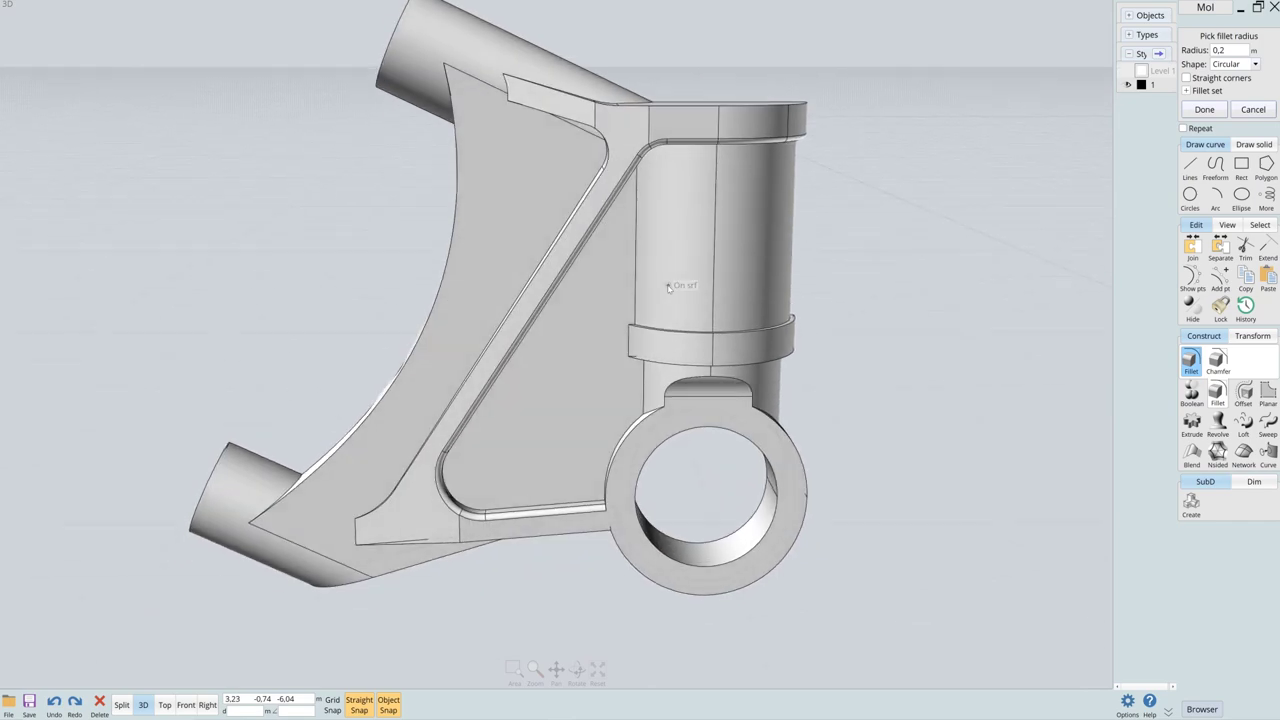
key("Return")
Fillet the two edges along the inner rib at 0,2.
right_click_drag(668, 287, 510, 440)
left_click(510, 440)
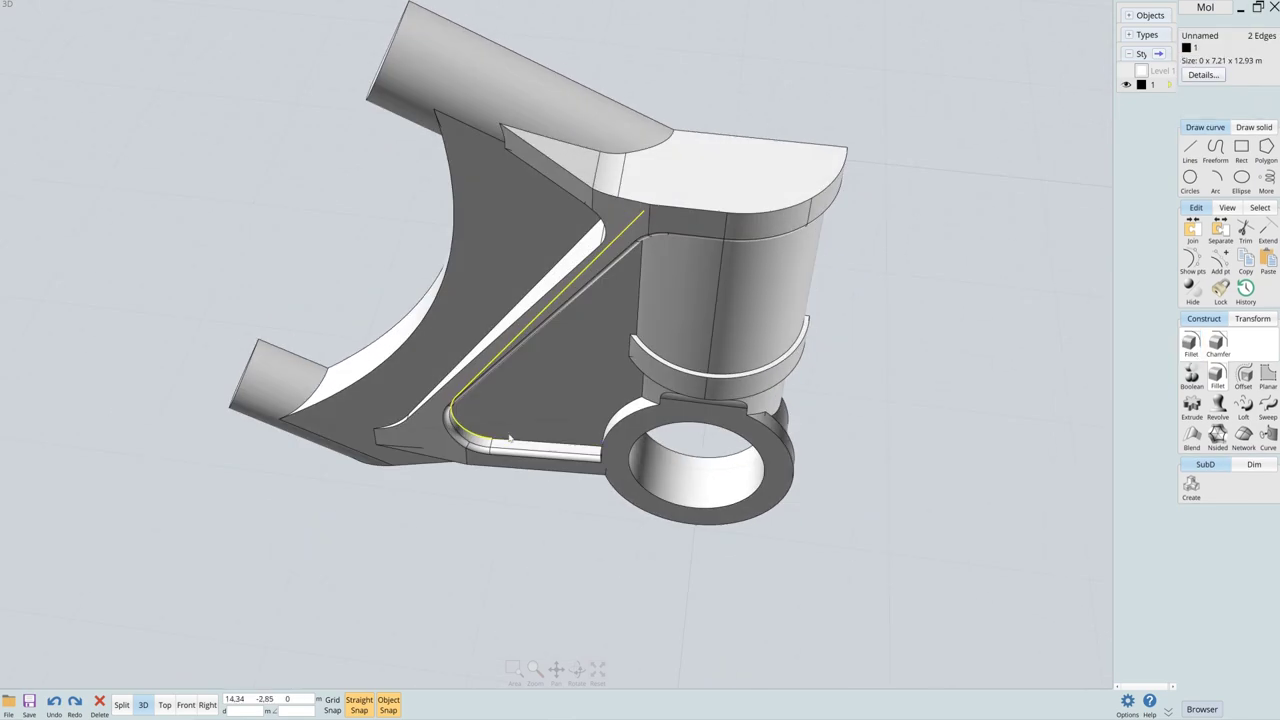
left_click(1190, 341)
right_click_drag(1000, 420, 908, 390)
scroll(908, 390, "up", 3)
scroll(787, 134, "up", 2)
key("Return")
Fillet a diagonal edge at 0,2 and begin another fillet at the lower corner.
scroll(787, 134, "down", 5)
scroll(728, 140, "up", 3)
left_click(728, 140)
left_click(1190, 342)
key("Return")
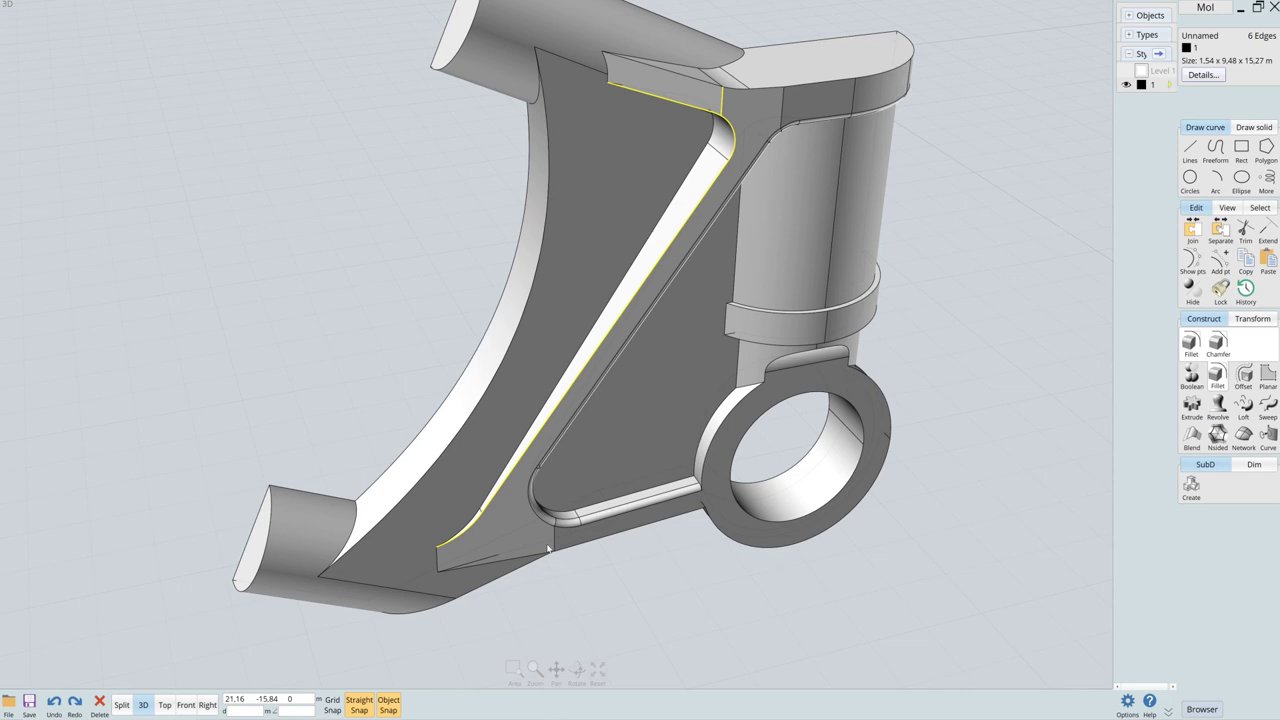
left_click(1190, 341)
right_click_drag(959, 297, 940, 319)
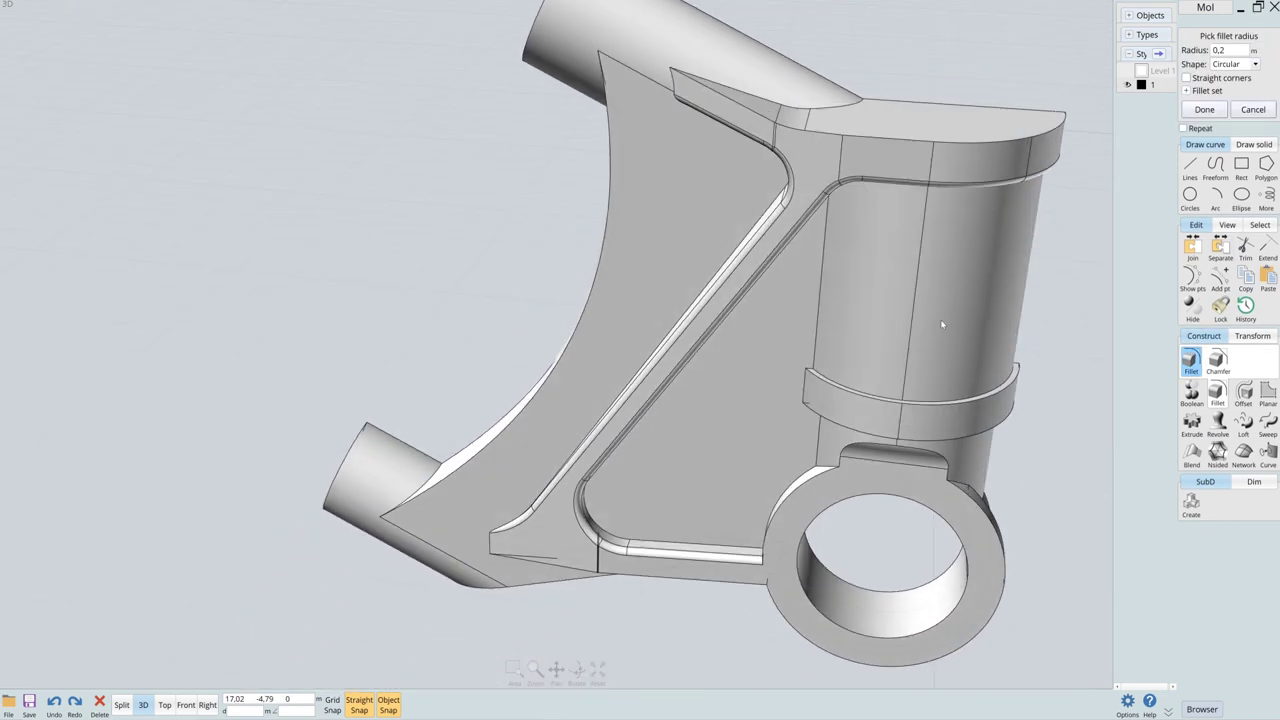
scroll(573, 566, "up", 5)
scroll(573, 566, "down", 6)
Confirm the lower-corner fillet and zoom in on the top cap edges.
key("Return")
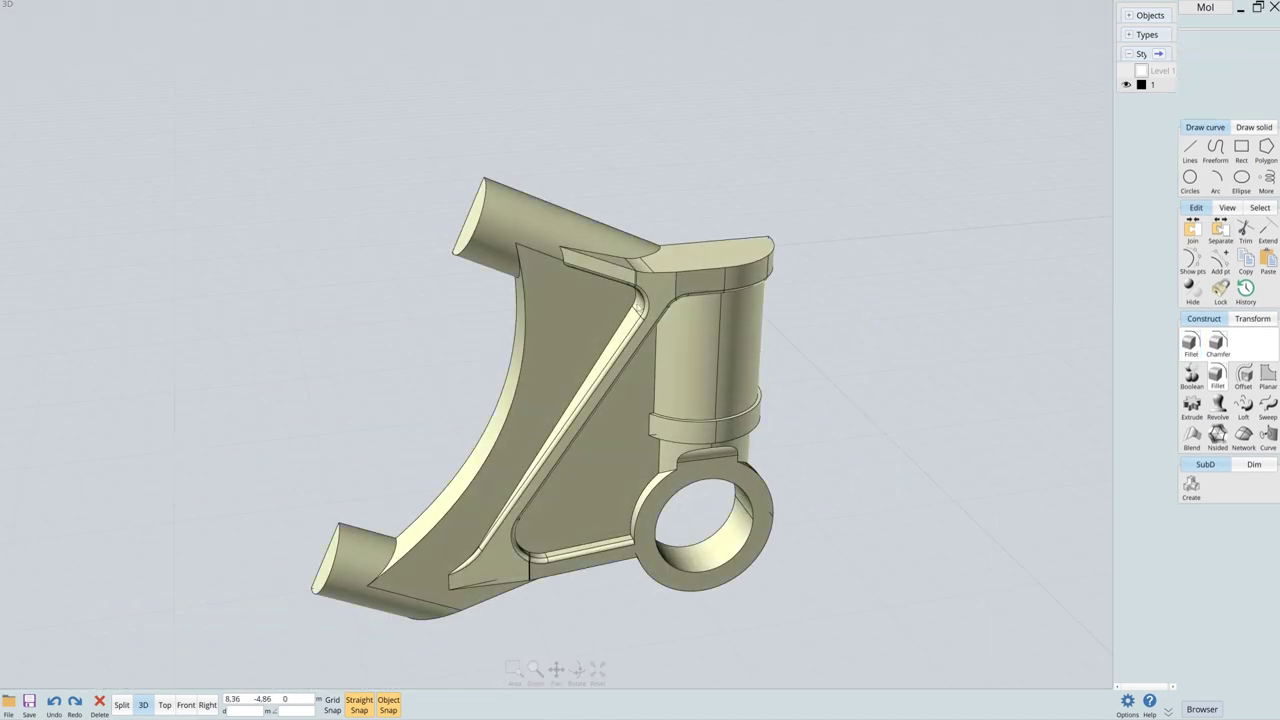
scroll(636, 273, "up", 3)
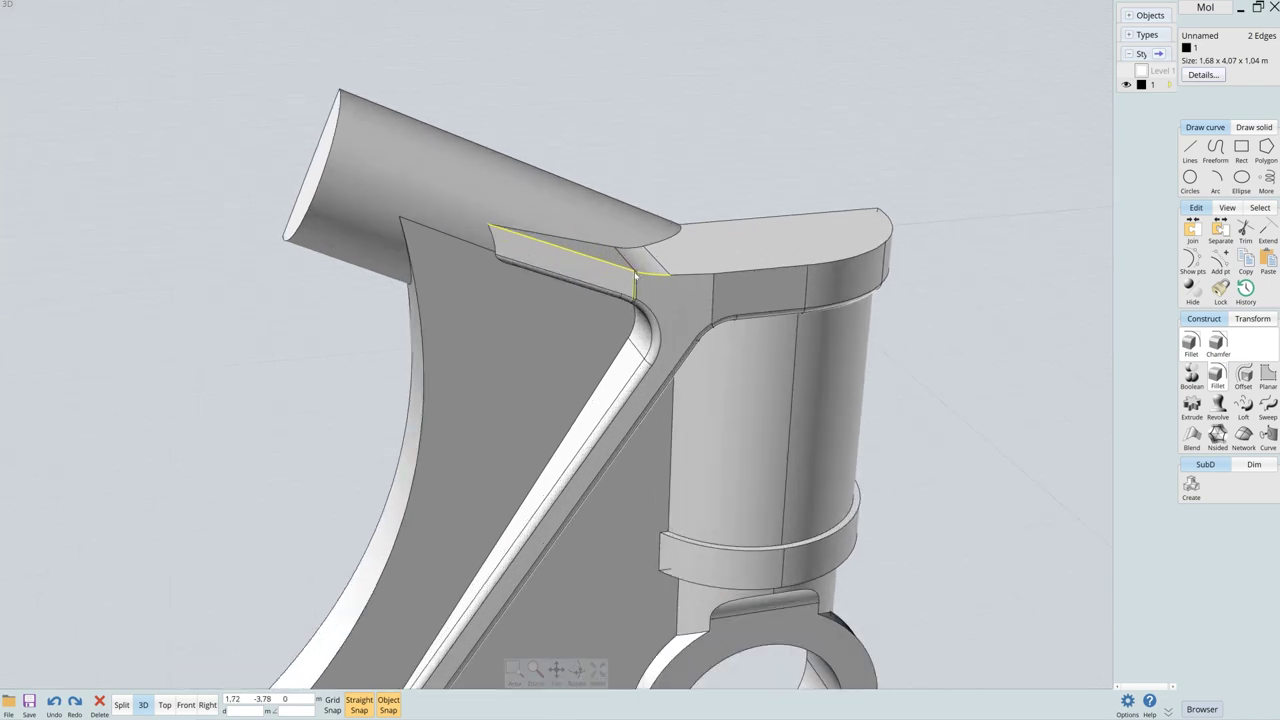
scroll(636, 273, "up", 2)
scroll(634, 273, "up", 2)
scroll(630, 272, "up", 2)
scroll(626, 272, "up", 2)
scroll(627, 273, "down", 2)
Try filleting the top cap edges, cancelling after the calculation fails.
left_click(763, 289)
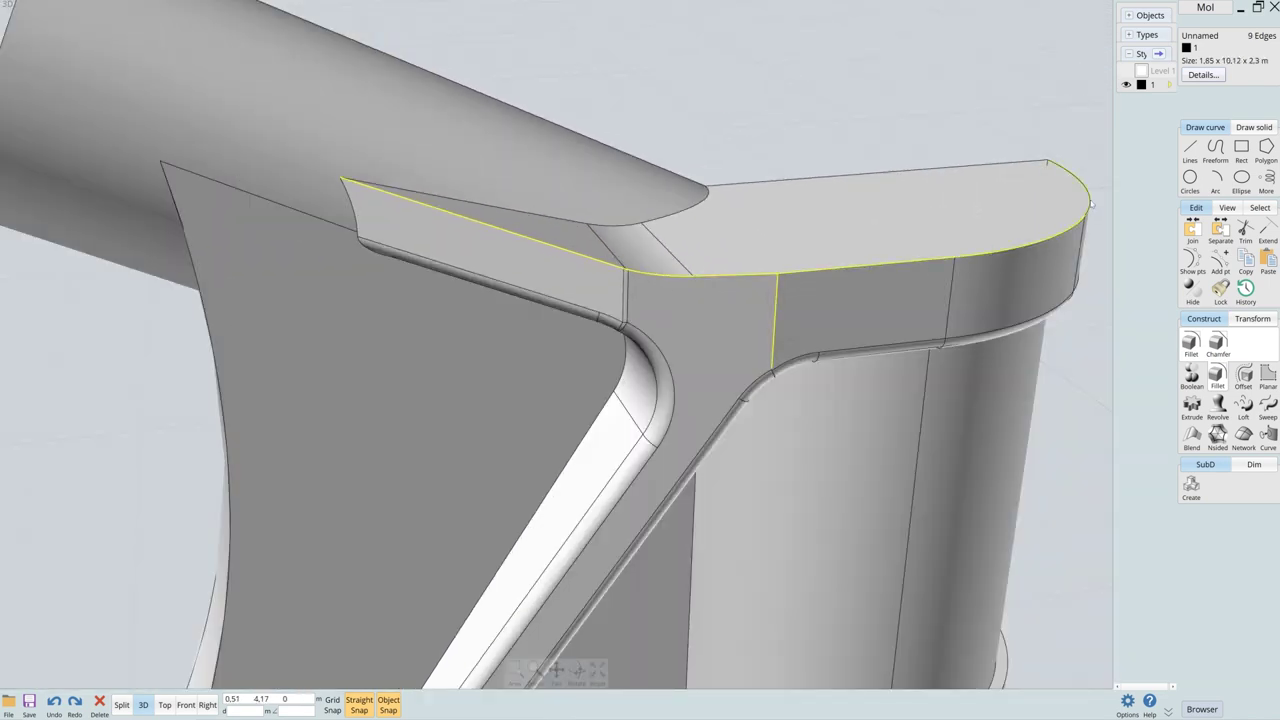
scroll(1091, 204, "down", 8)
left_click(1190, 343)
scroll(980, 350, "up", 4)
scroll(892, 273, "up", 3)
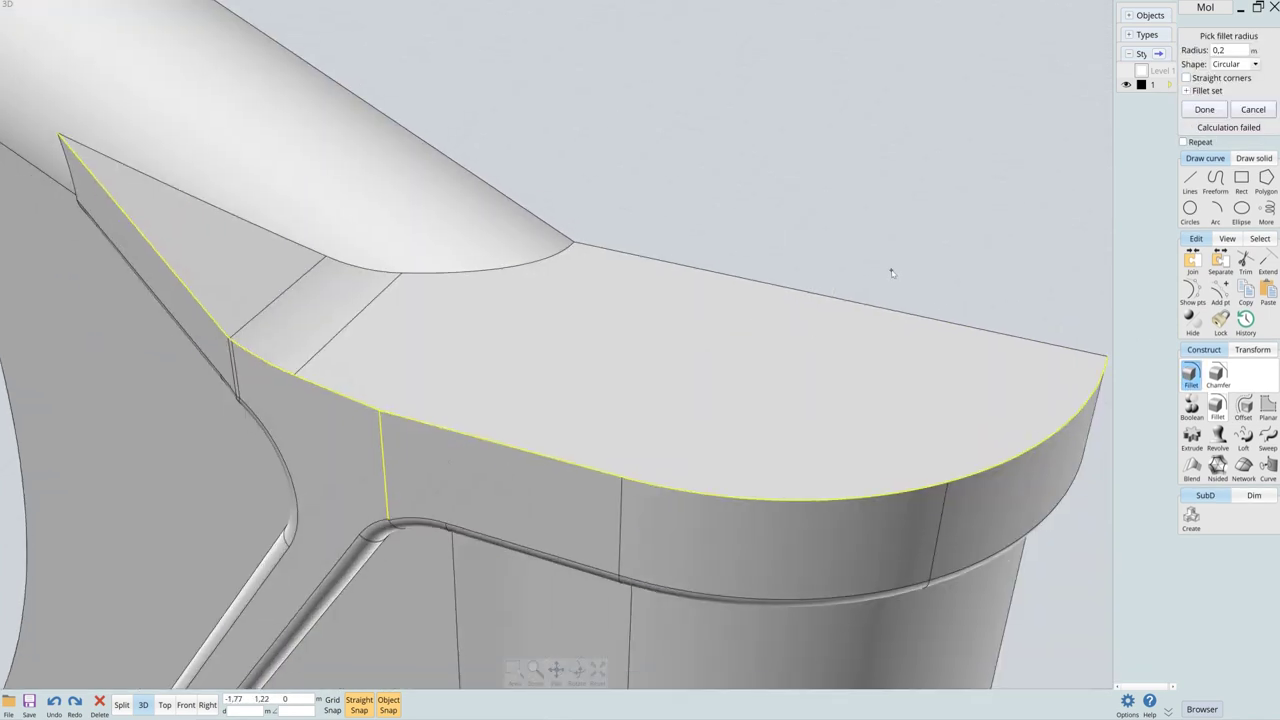
scroll(885, 209, "down", 5)
left_click(1252, 110)
Create a new style and select the whole bracket solid.
left_click_drag(960, 352, 907, 359)
left_click(1200, 47)
left_click(1120, 112)
left_click(609, 374)
left_click(840, 362)
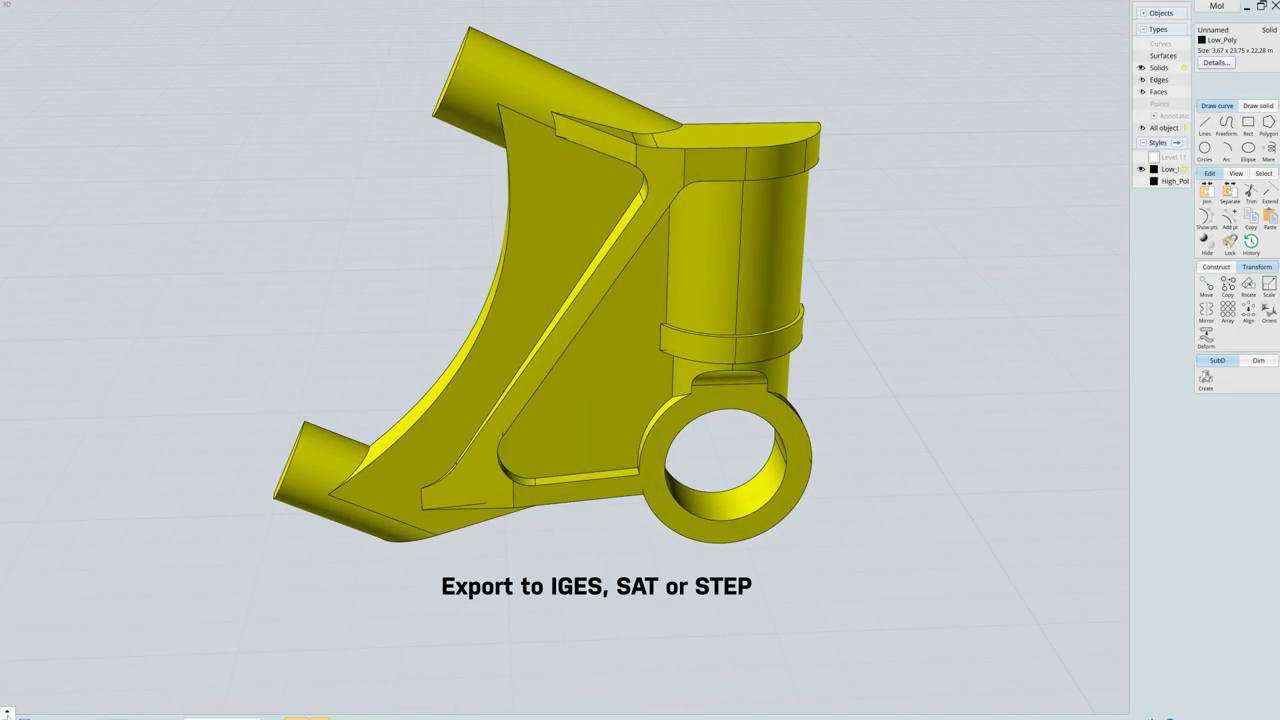
Export the bracket as Plasticity_Iges.igs, replacing the existing file.
left_click(6, 712)
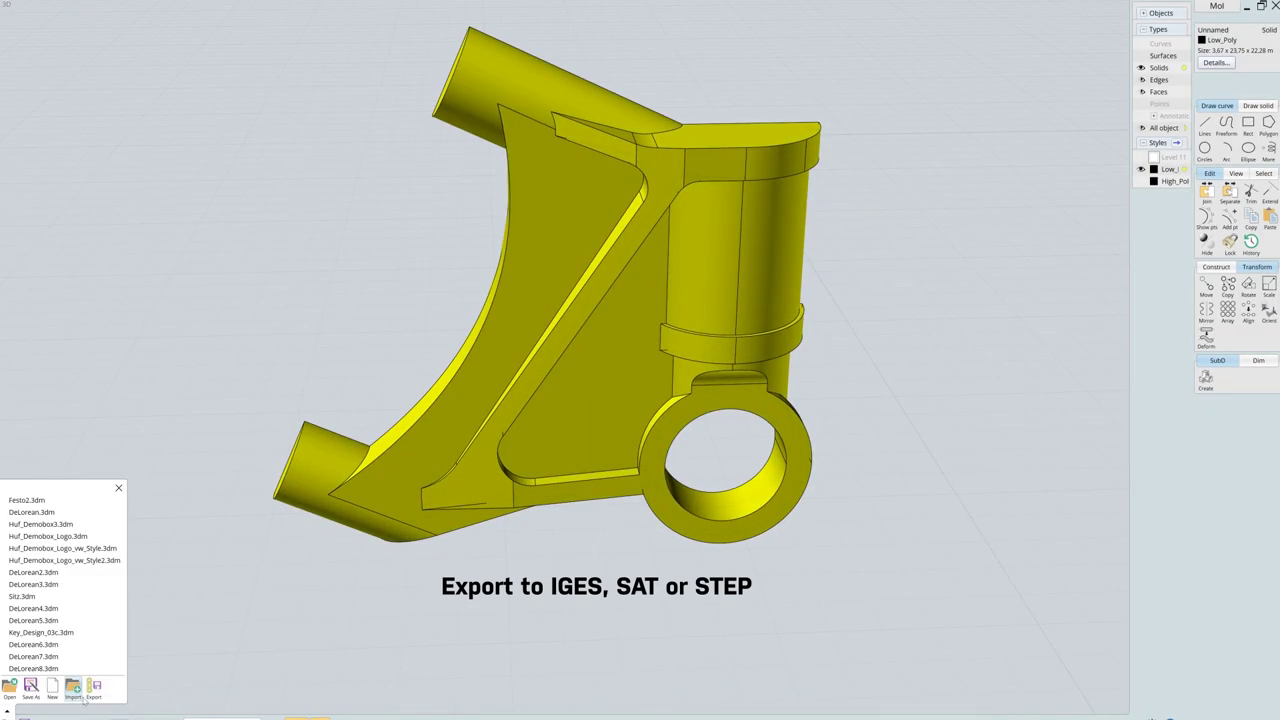
left_click(82, 692)
key("Return")
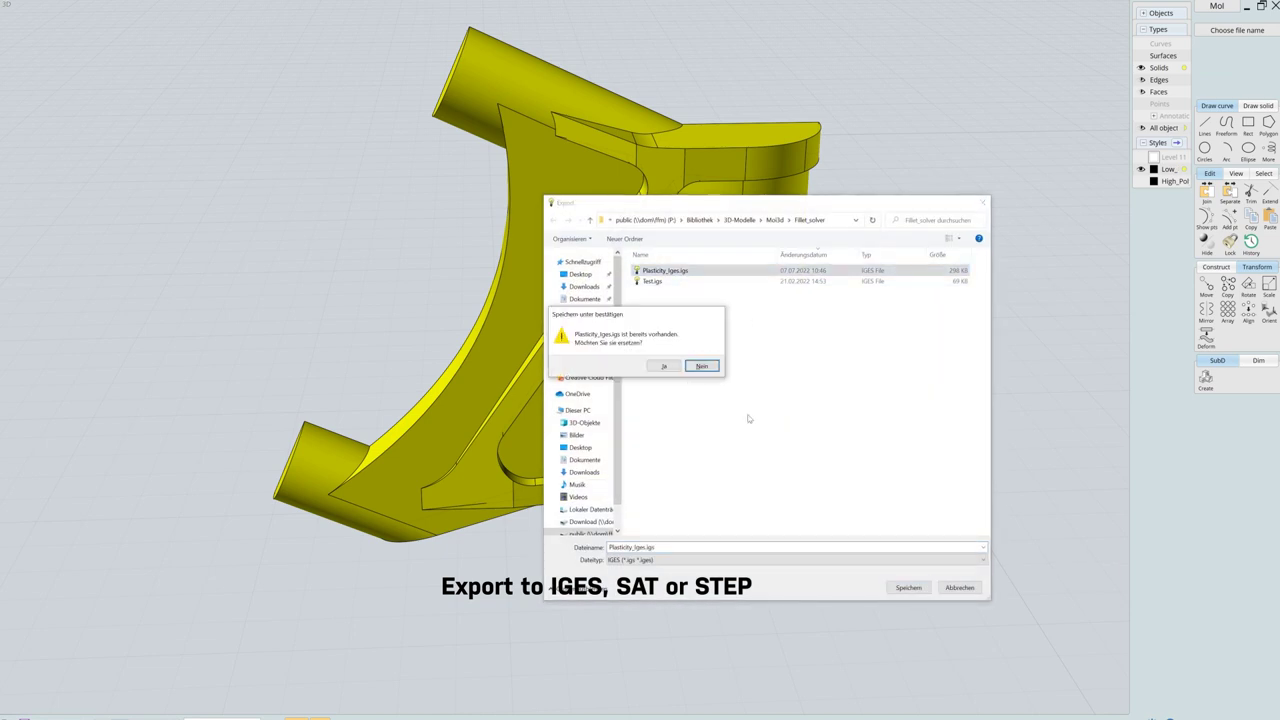
left_click(697, 366)
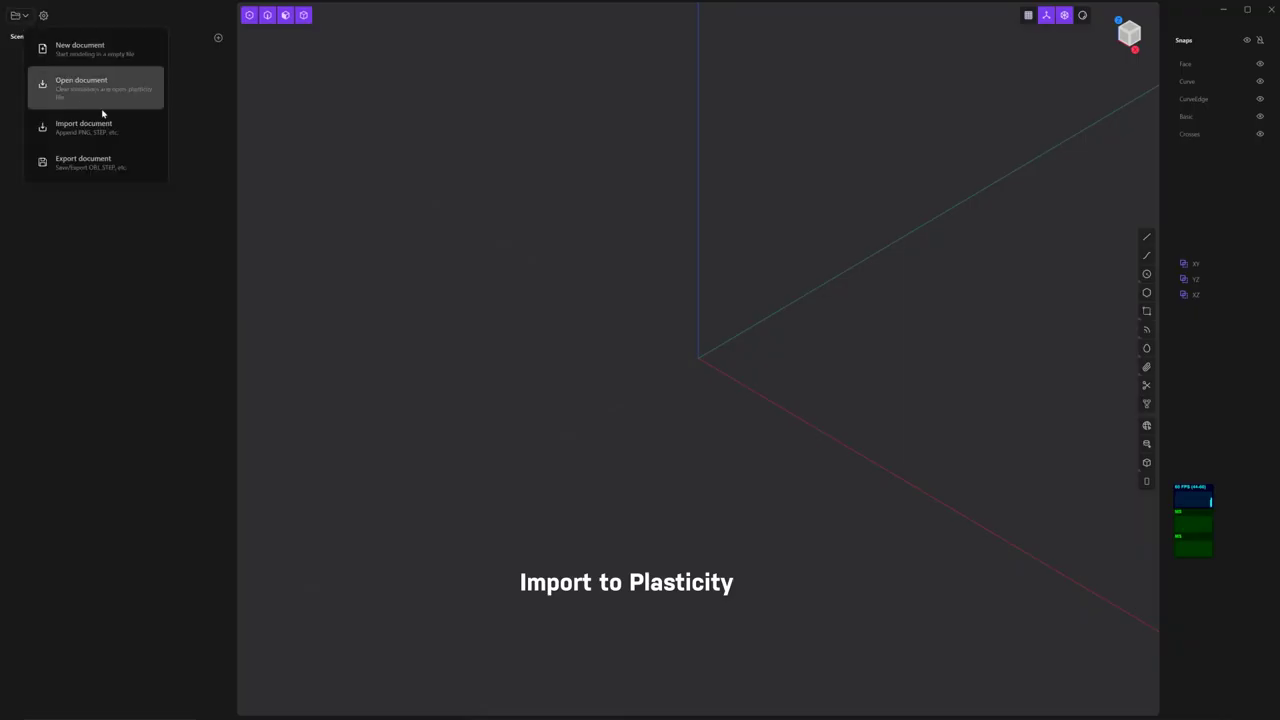
Import Plasticity_Iges.igs into Plasticity and frame the whole bracket.
left_click(102, 118)
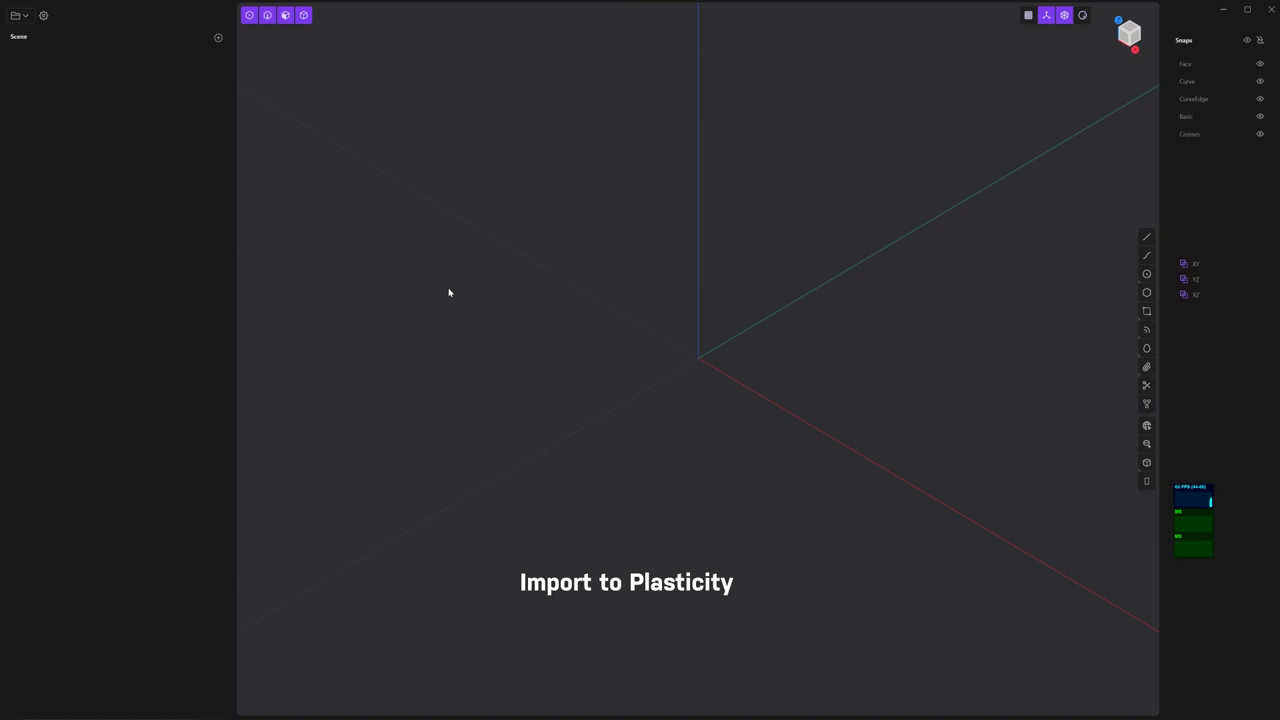
double_click(574, 332)
scroll(578, 350, "down", 5)
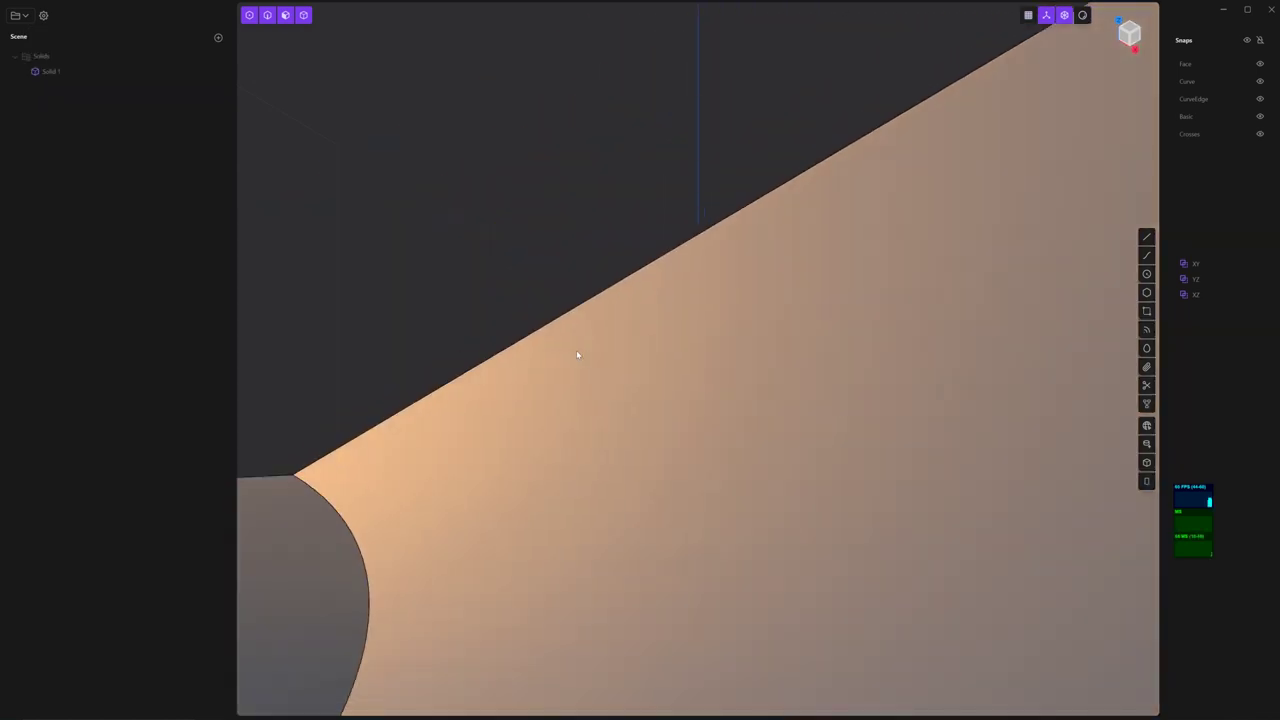
scroll(570, 355, "down", 5)
scroll(565, 353, "down", 5)
scroll(834, 357, "down", 5)
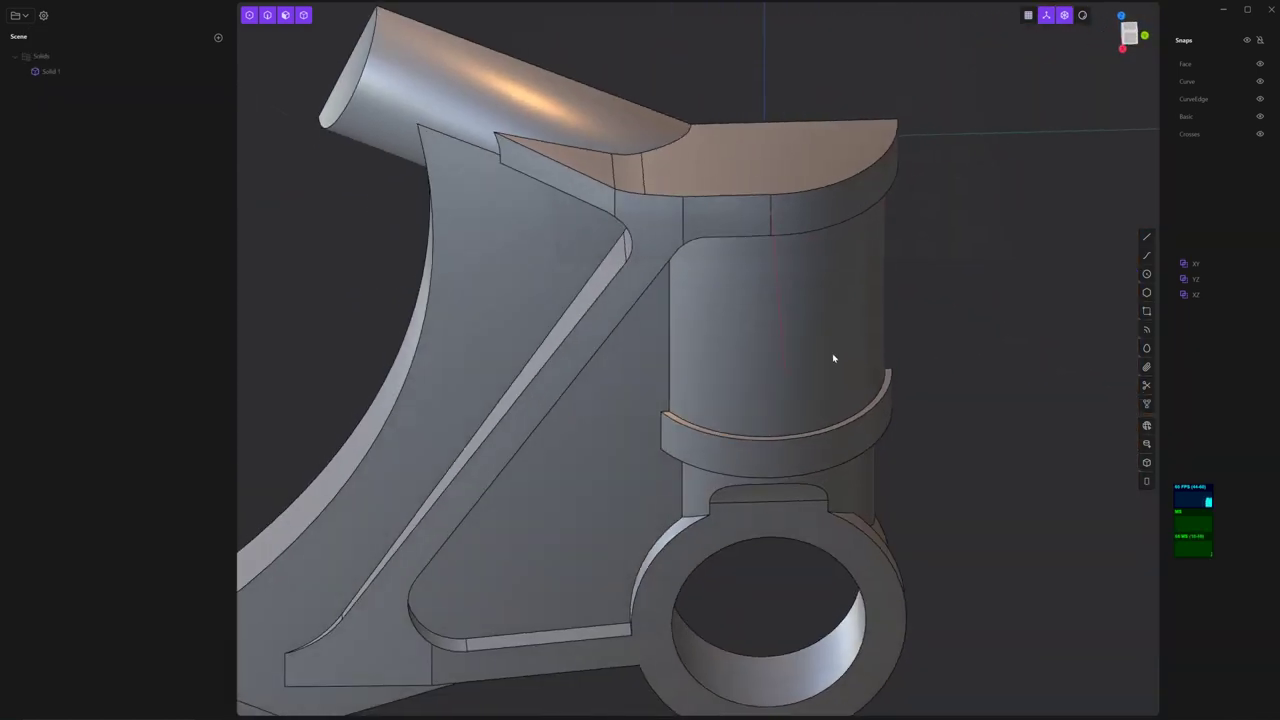
middle_click_drag(834, 357, 849, 371)
scroll(863, 414, "up", 2)
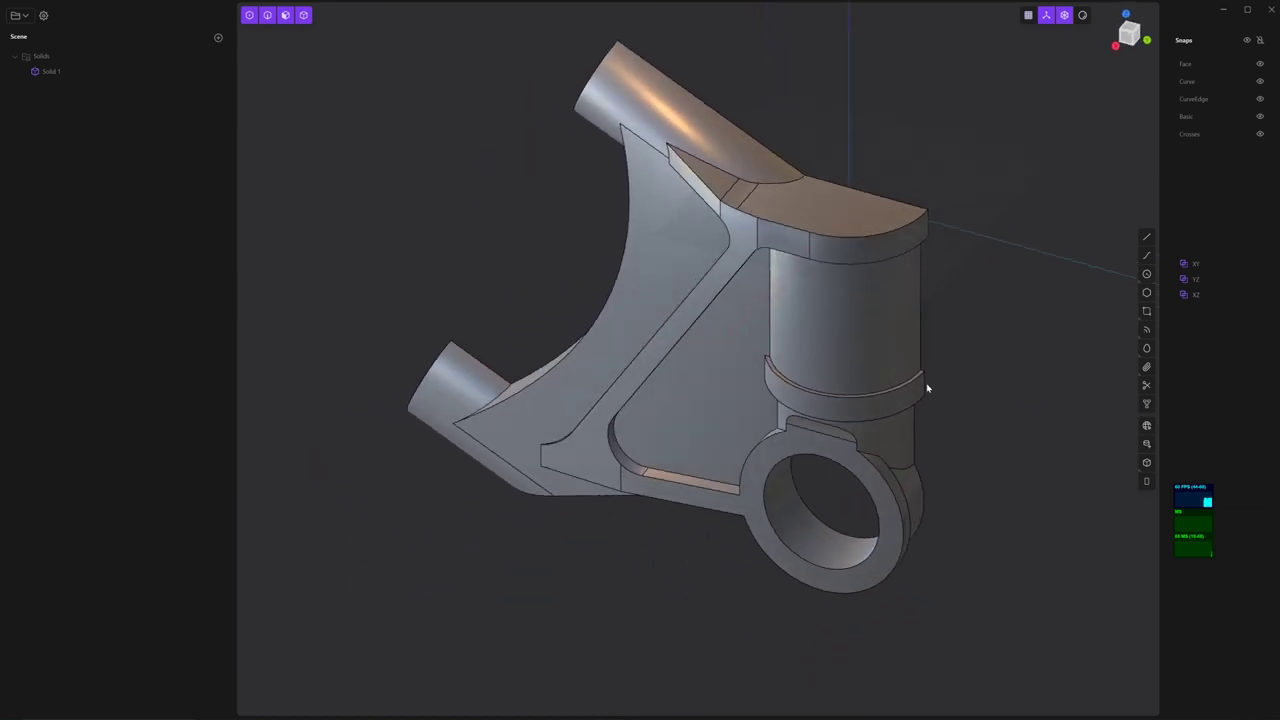
scroll(923, 380, "up", 5)
Fillet the upper joint edge and a bottom edge of the bracket.
left_click(735, 165)
key("f")
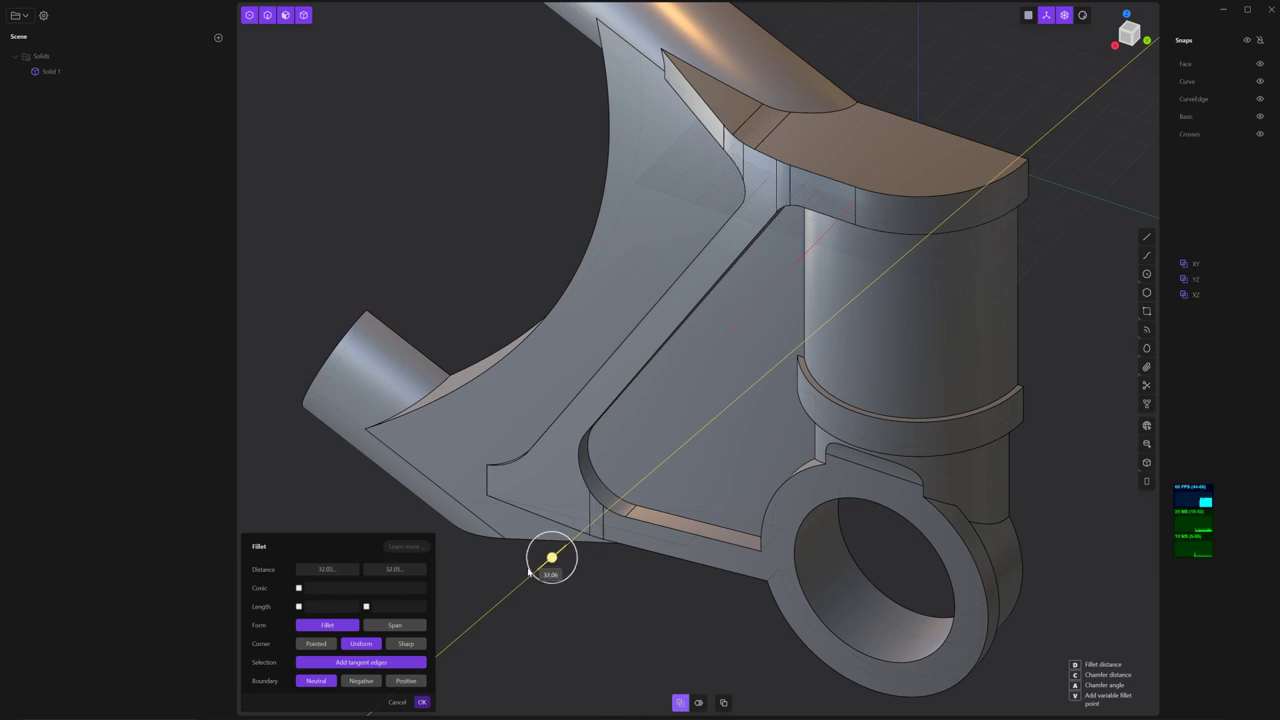
key("Return")
mouse_move(530, 570)
middle_mouse_down()
mouse_move(765, 593)
mouse_move(700, 560)
middle_mouse_up()
scroll(765, 593, "up", 2)
scroll(700, 560, "up", 3)
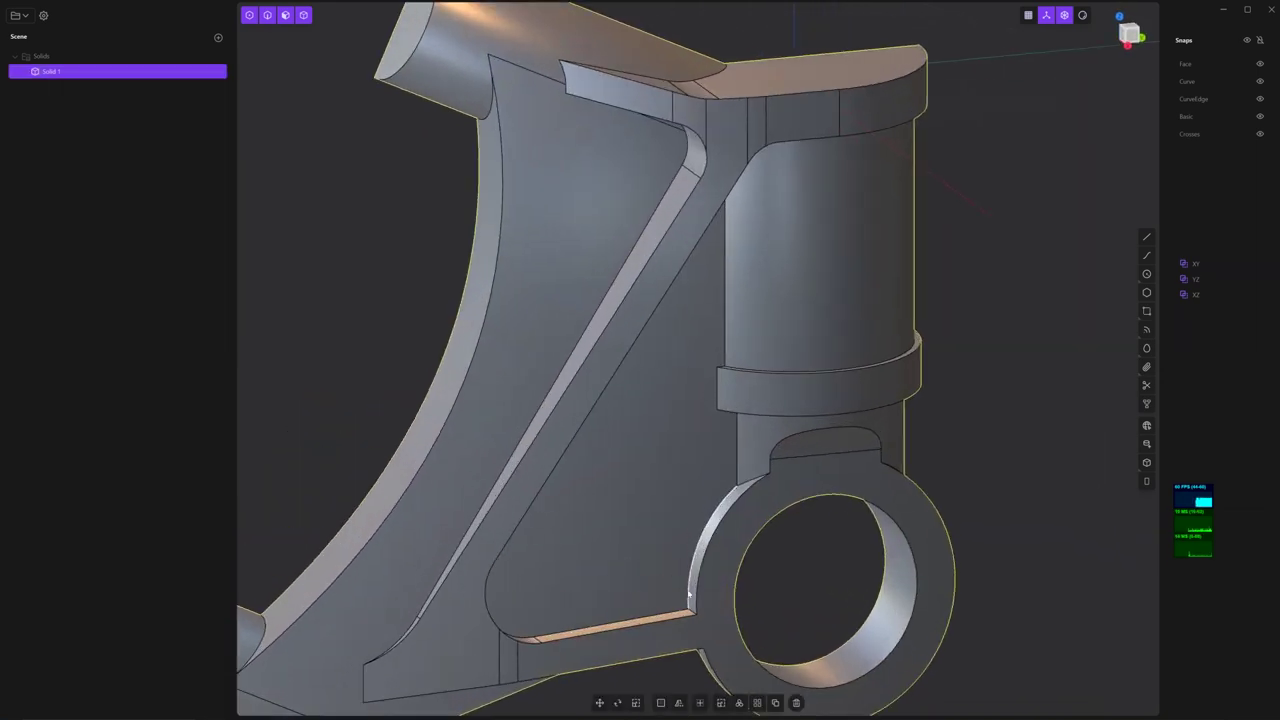
left_click(640, 622)
key("f")
scroll(779, 640, "down", 3)
mouse_move(794, 603)
middle_mouse_down()
mouse_move(777, 491)
mouse_move(696, 513)
mouse_move(691, 629)
mouse_move(791, 569)
mouse_move(726, 571)
middle_mouse_up()
key("Return")
Fillet another side edge and an underside edge, then deselect the solid.
left_click(900, 345)
key("f")
mouse_move(851, 371)
middle_mouse_down()
mouse_move(686, 340)
mouse_move(828, 330)
mouse_move(800, 355)
mouse_move(860, 349)
mouse_move(811, 415)
mouse_move(923, 377)
mouse_move(877, 309)
mouse_move(537, 537)
middle_mouse_up()
key("Return")
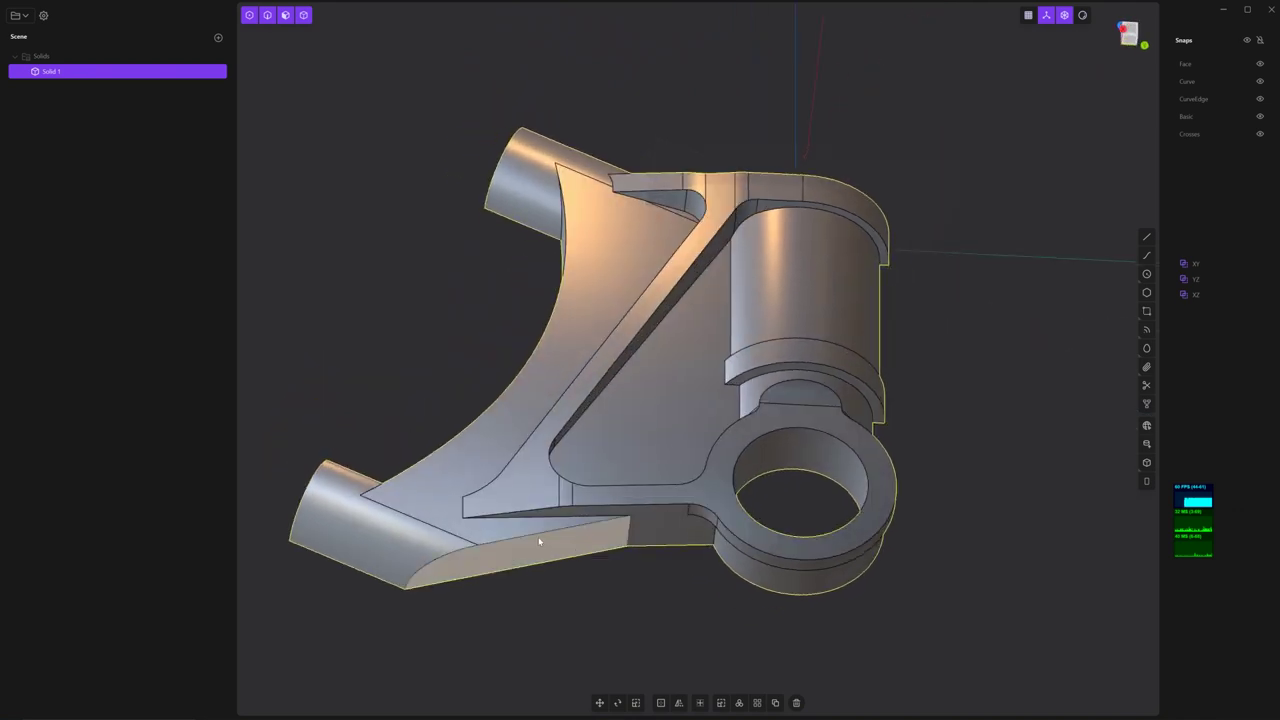
left_click(575, 578)
key("f")
mouse_move(594, 609)
middle_mouse_down()
mouse_move(689, 453)
mouse_move(749, 509)
mouse_move(843, 554)
mouse_move(752, 297)
mouse_move(497, 377)
middle_mouse_up()
key("Return")
left_click(497, 377)
Fillet the long inner curved edge, widening it to a 14.16 fillet.
left_click(530, 506)
key("f")
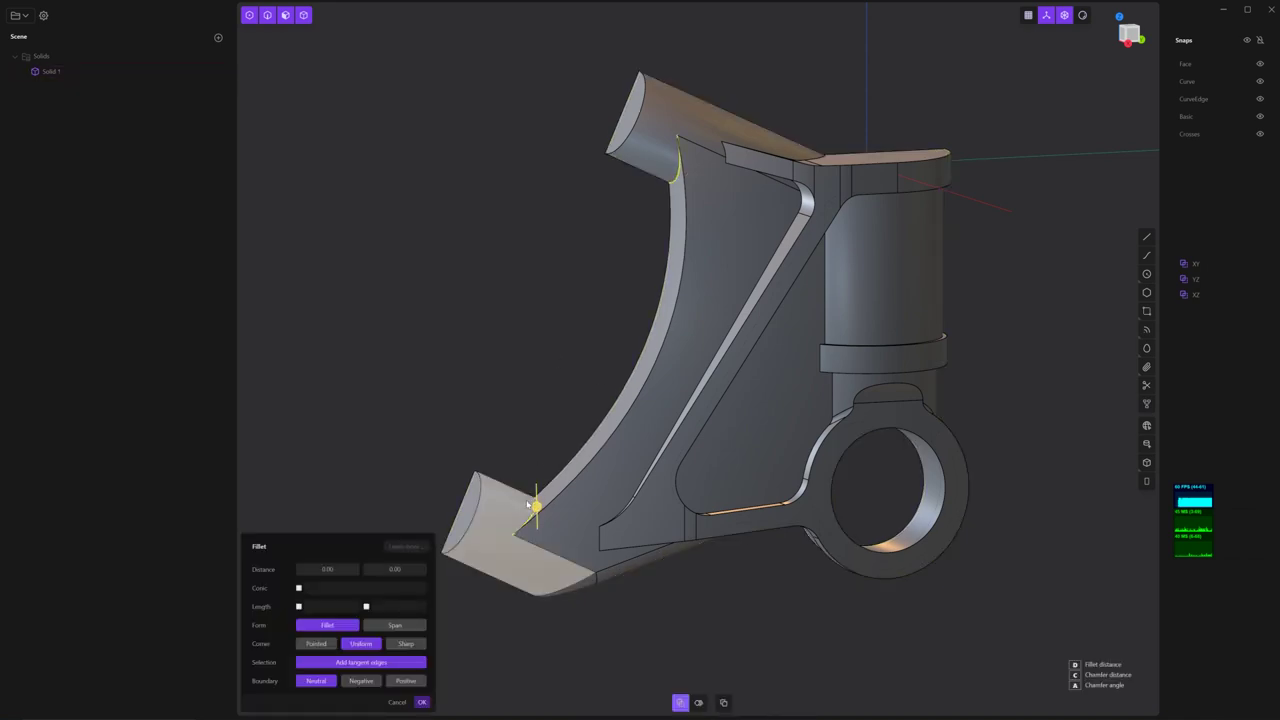
mouse_move(548, 481)
middle_mouse_down()
mouse_move(594, 377)
mouse_move(509, 380)
mouse_move(628, 410)
middle_mouse_up()
key("Return")
left_click(628, 410)
key("f")
left_click_drag(628, 410, 626, 406)
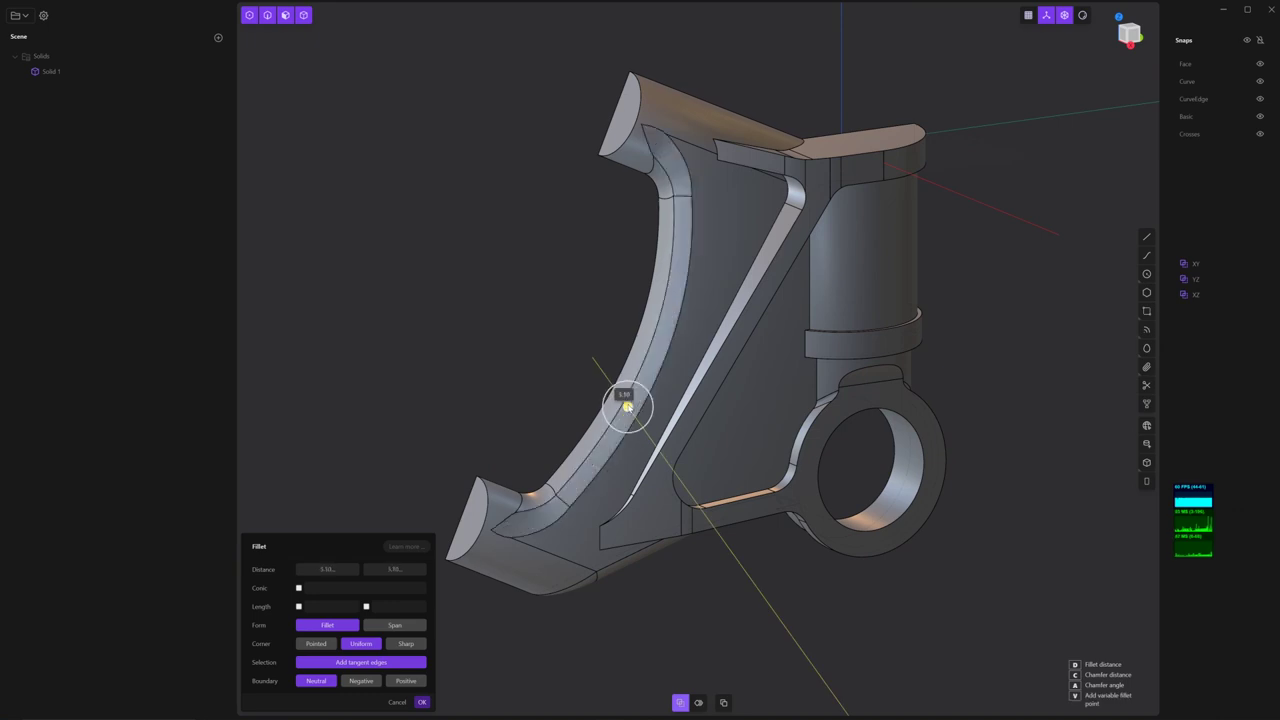
mouse_move(625, 400)
middle_mouse_down()
mouse_move(654, 389)
mouse_move(623, 377)
mouse_move(731, 449)
mouse_move(679, 503)
mouse_move(854, 206)
mouse_move(837, 240)
middle_mouse_up()
key("Return")
Fillet an upper edge and the diagonal slot edge.
left_click(854, 206)
key("f")
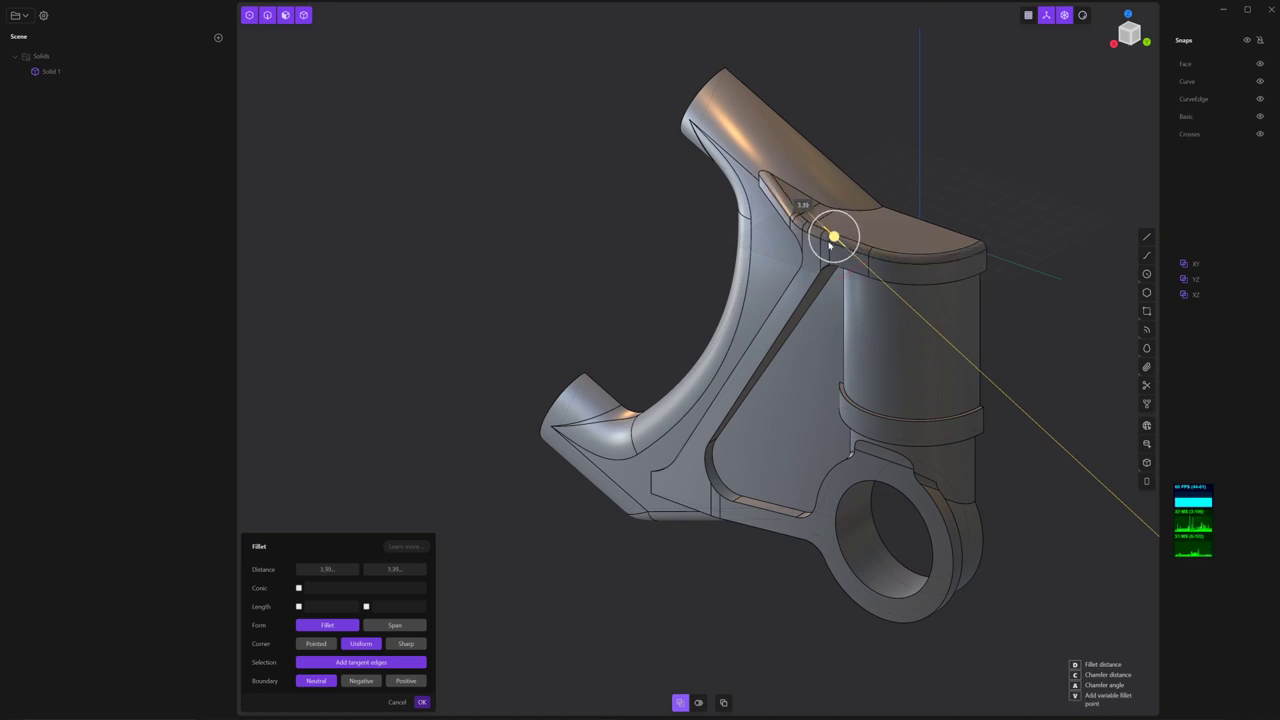
key("Return")
mouse_move(926, 284)
middle_mouse_down()
mouse_move(1045, 231)
mouse_move(1001, 281)
middle_mouse_up()
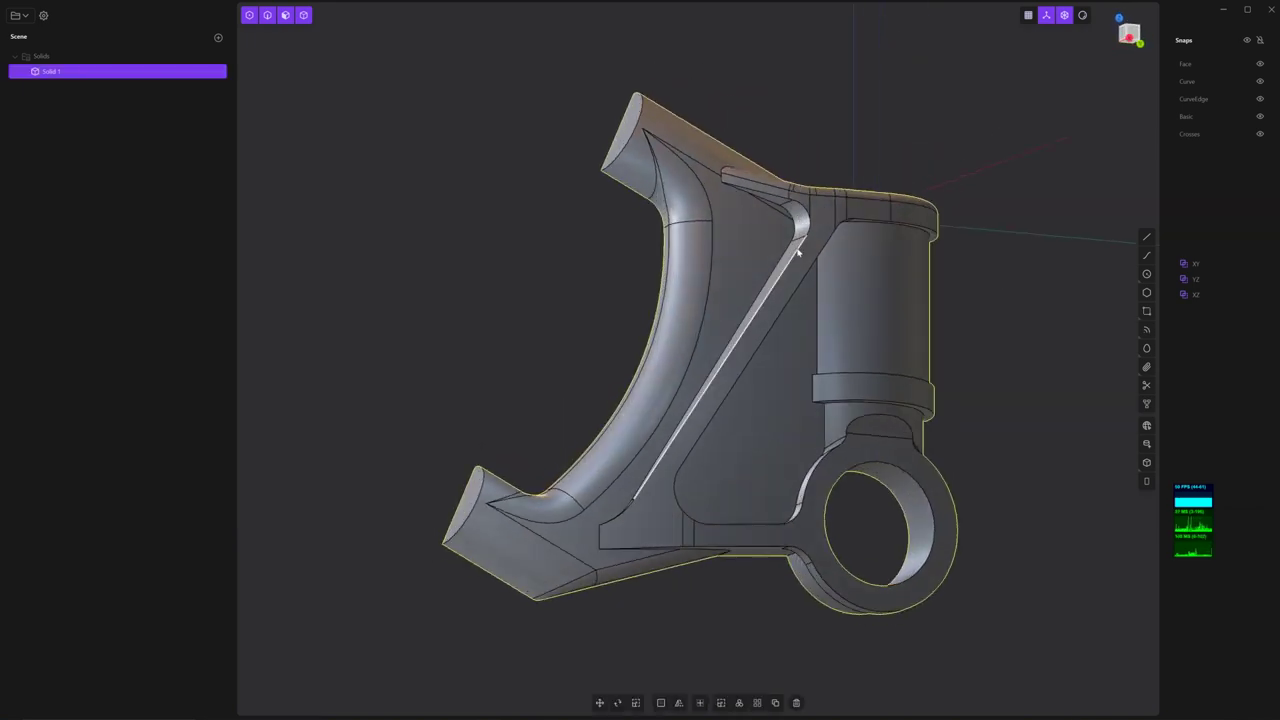
left_click(797, 253)
key("f")
middle_click_drag(797, 253, 883, 285)
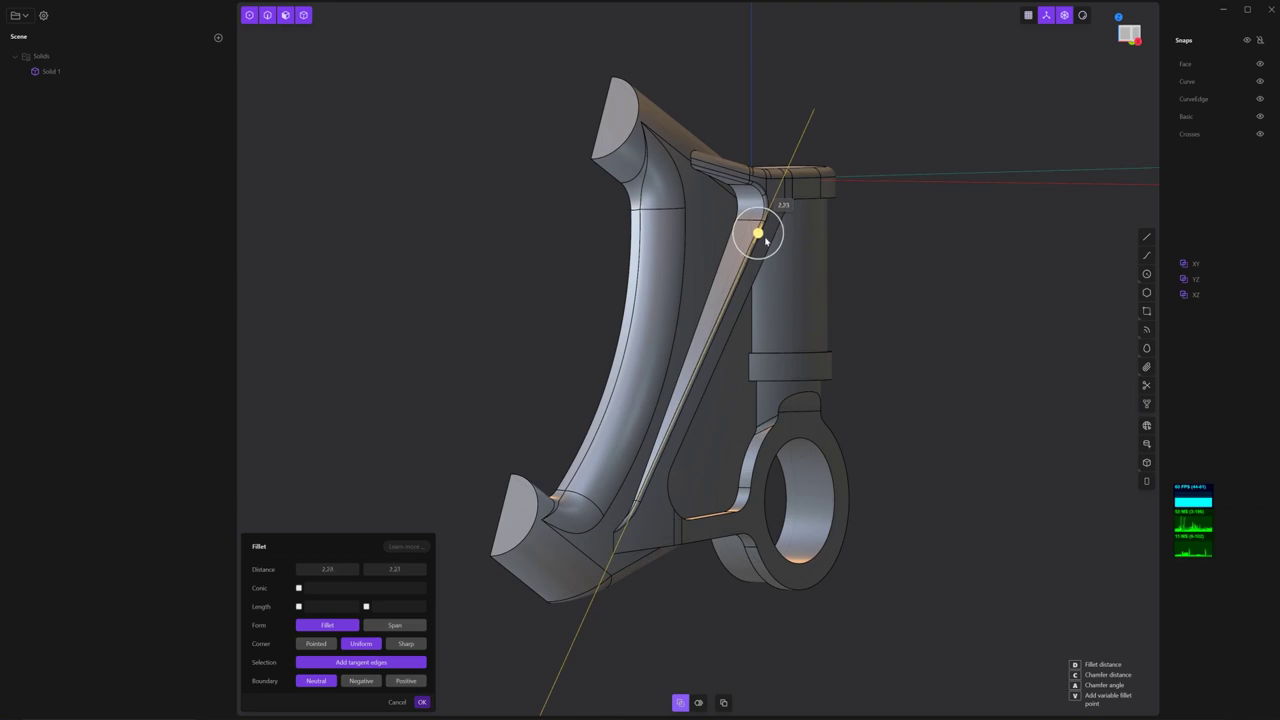
mouse_move(766, 241)
middle_mouse_down()
mouse_move(663, 286)
mouse_move(753, 225)
middle_mouse_up()
key("Return")
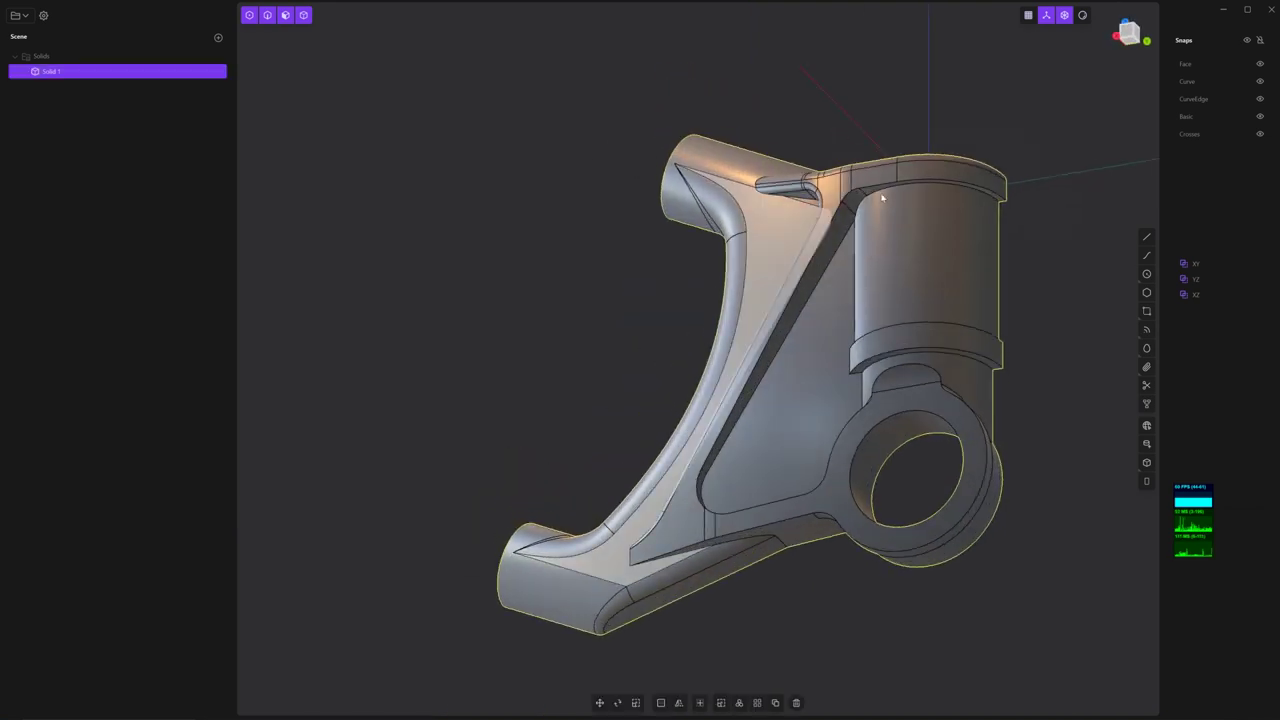
Fillet the top rim edge with a 2.72 distance.
left_click(901, 184)
key("f")
left_click_drag(905, 187, 900, 180)
mouse_move(900, 180)
middle_mouse_down()
mouse_move(869, 333)
mouse_move(906, 314)
mouse_move(925, 372)
mouse_move(949, 371)
middle_mouse_up()
key("Return")
Fillet the band edge and another lower edge of the part.
left_click(925, 372)
key("f")
key("Return")
mouse_move(791, 351)
middle_mouse_down()
mouse_move(870, 356)
mouse_move(808, 306)
mouse_move(760, 534)
middle_mouse_up()
left_click(780, 537)
key("f")
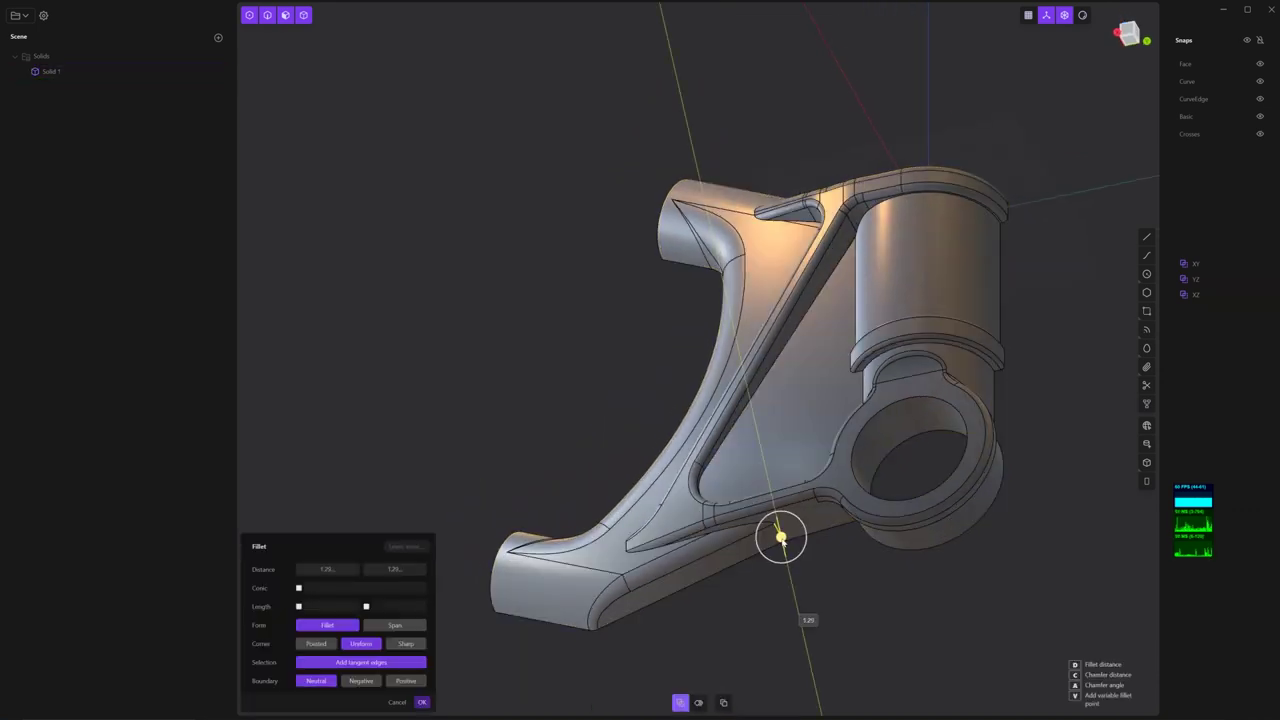
mouse_move(786, 537)
middle_mouse_down()
mouse_move(560, 640)
mouse_move(589, 317)
mouse_move(581, 330)
middle_mouse_up()
key("Return")
Fillet the diagonal rib edge at 3.30, adjusting its size before committing.
left_click(772, 277)
key("f")
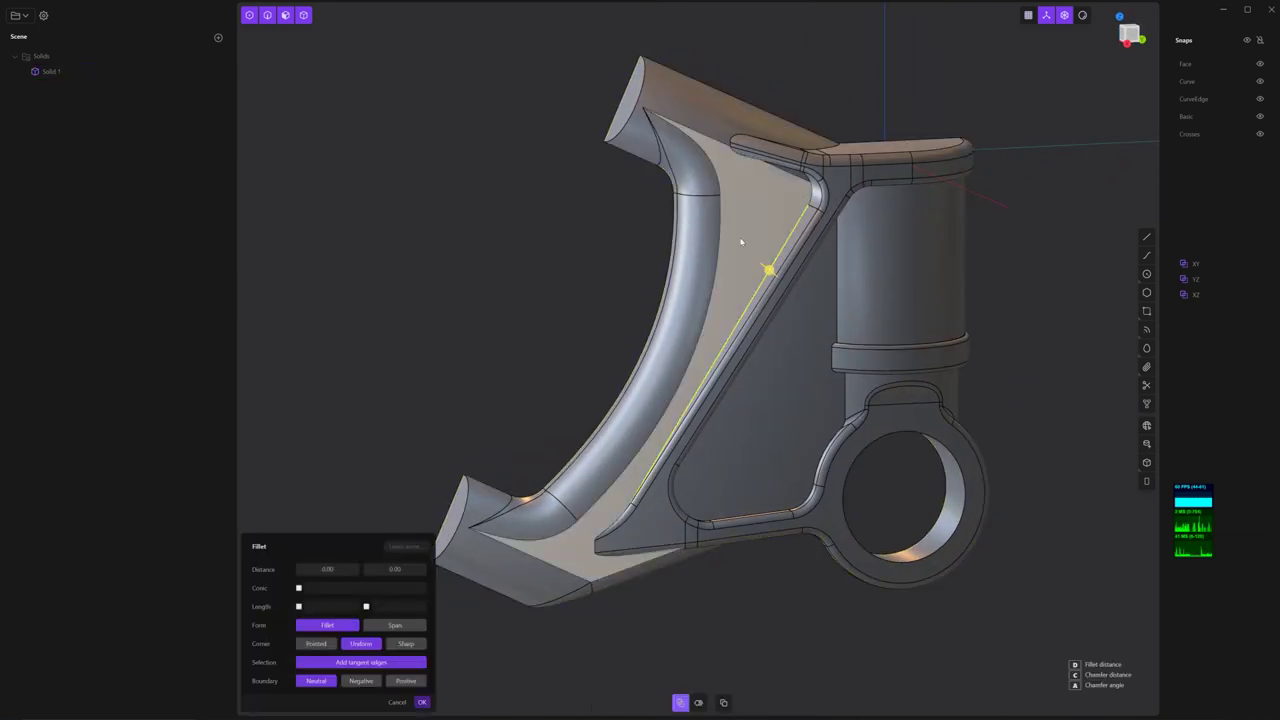
middle_click_drag(790, 330, 819, 316)
left_click_drag(790, 270, 786, 272)
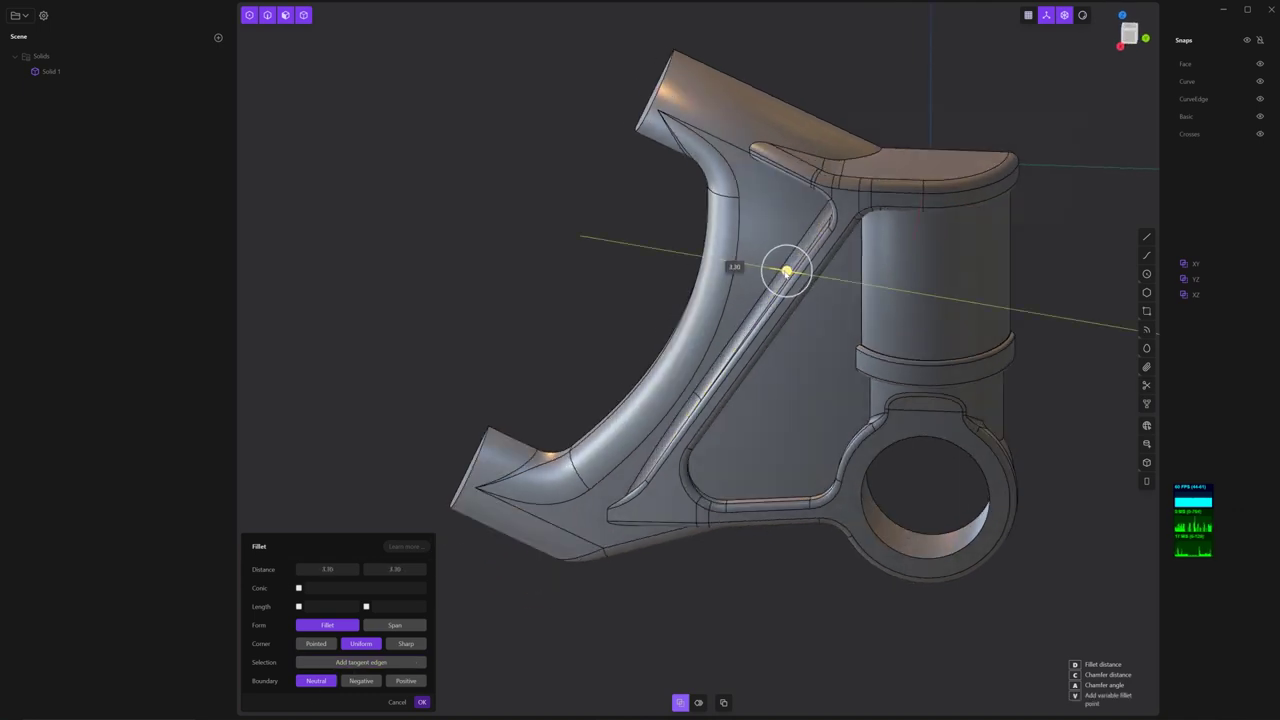
mouse_move(786, 272)
middle_mouse_down()
mouse_move(846, 309)
mouse_move(770, 380)
middle_mouse_up()
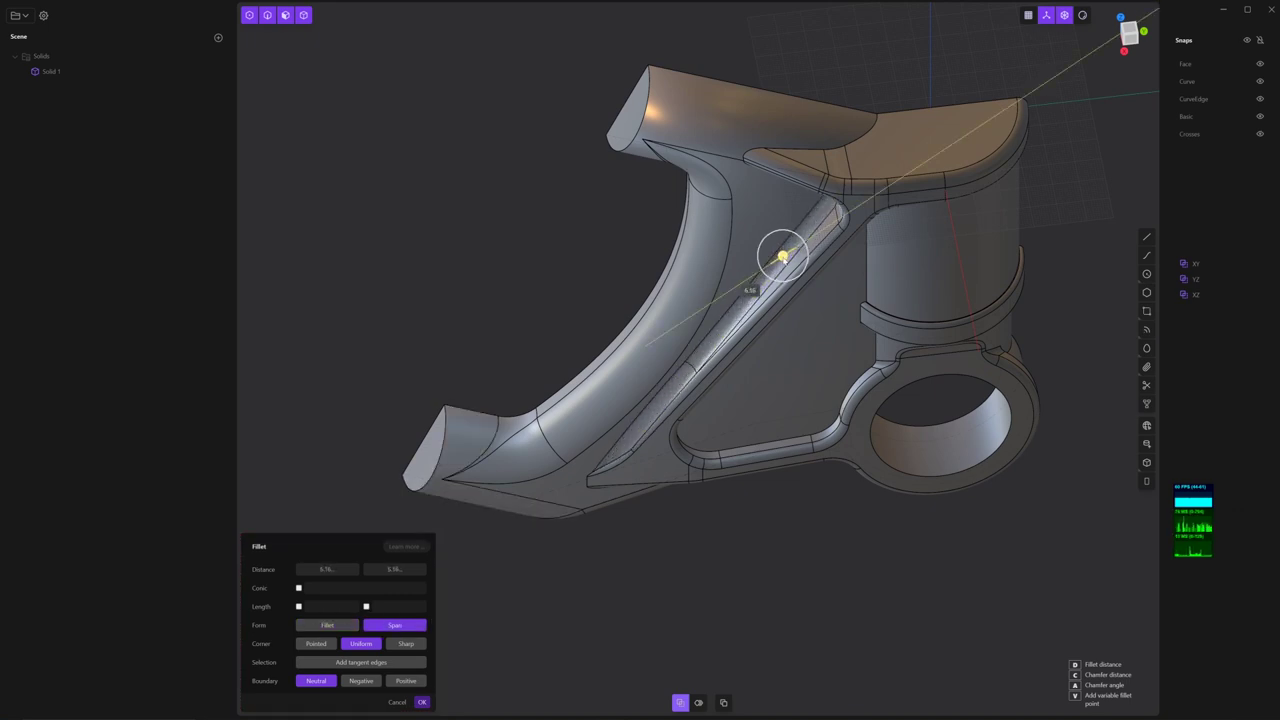
mouse_move(786, 254)
middle_mouse_down()
mouse_move(797, 189)
mouse_move(812, 268)
middle_mouse_up()
left_click(820, 181)
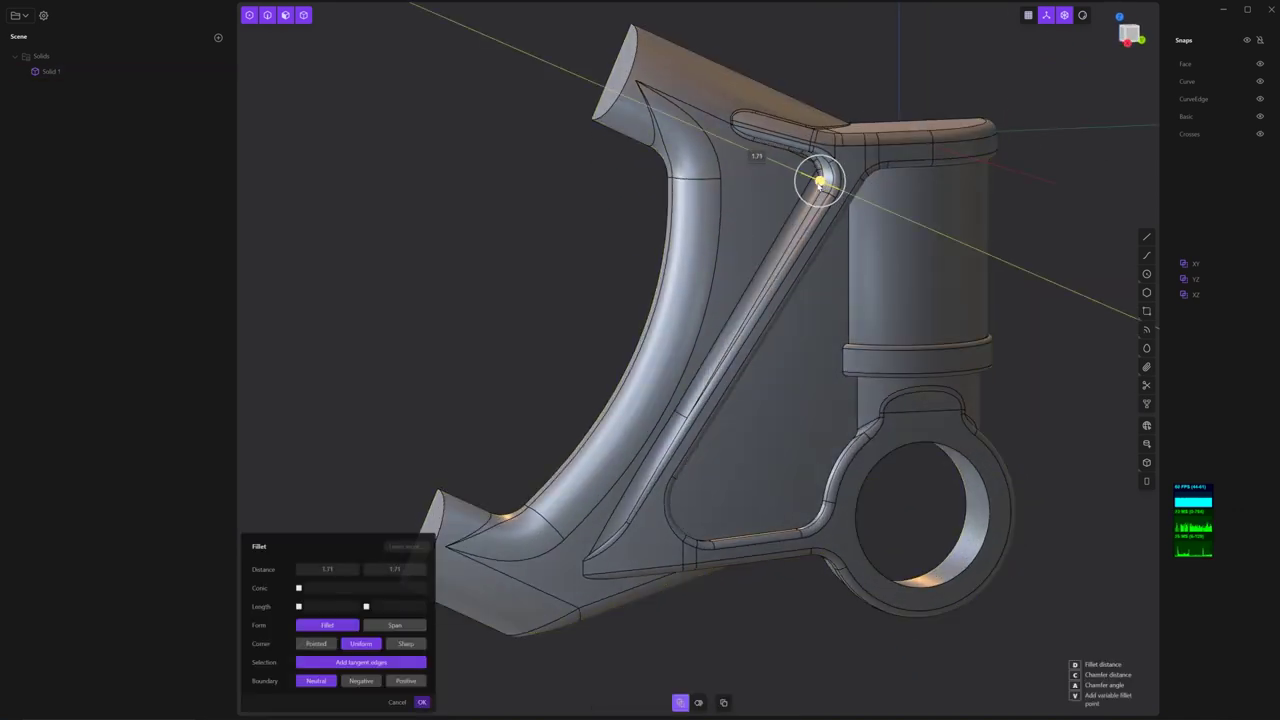
mouse_move(834, 245)
middle_mouse_down()
mouse_move(757, 246)
mouse_move(771, 377)
mouse_move(803, 383)
mouse_move(799, 434)
middle_mouse_up()
key("Escape")
Fillet the lower inner frame edge, then pick the lug hole's circular edge.
scroll(799, 434, "up", 2)
left_click(729, 395)
key("f")
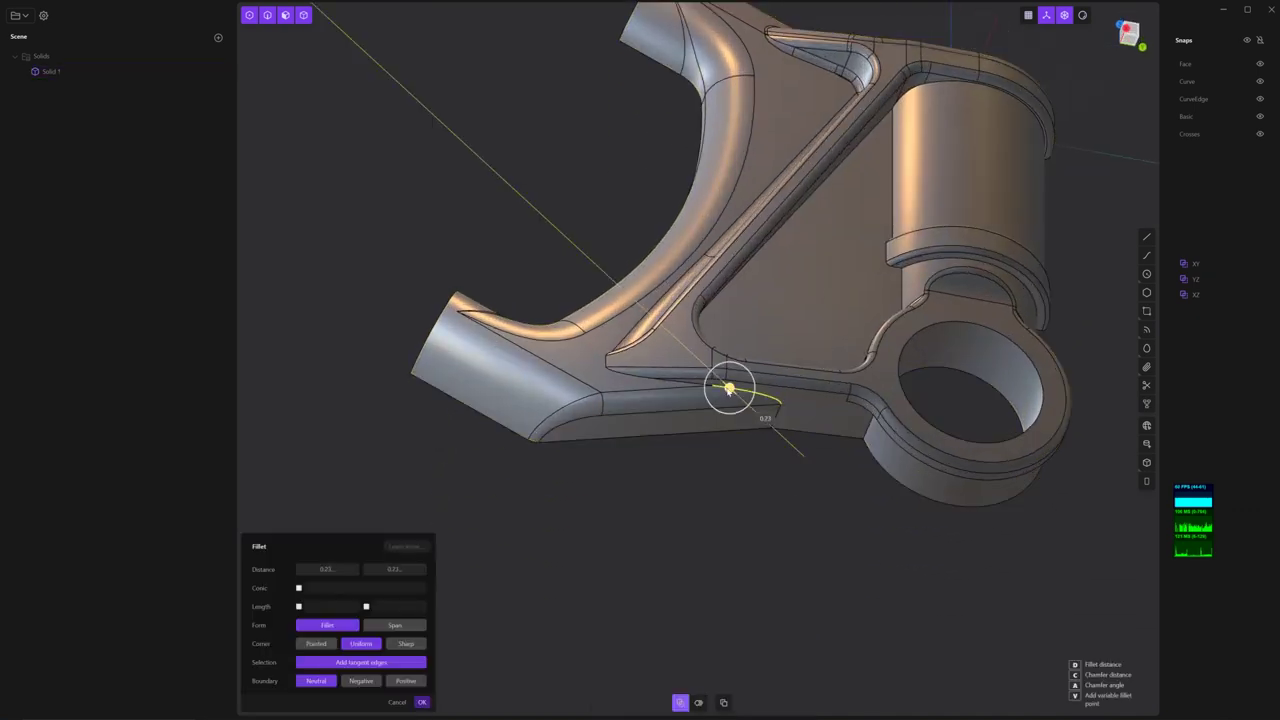
mouse_move(744, 412)
middle_mouse_down()
mouse_move(745, 373)
mouse_move(737, 477)
mouse_move(829, 523)
mouse_move(826, 508)
mouse_move(871, 514)
mouse_move(768, 557)
mouse_move(862, 323)
middle_mouse_up()
scroll(757, 380, "up", 2)
key("Escape")
left_click(858, 318)
Fillet the edges around the lug hole.
key("f")
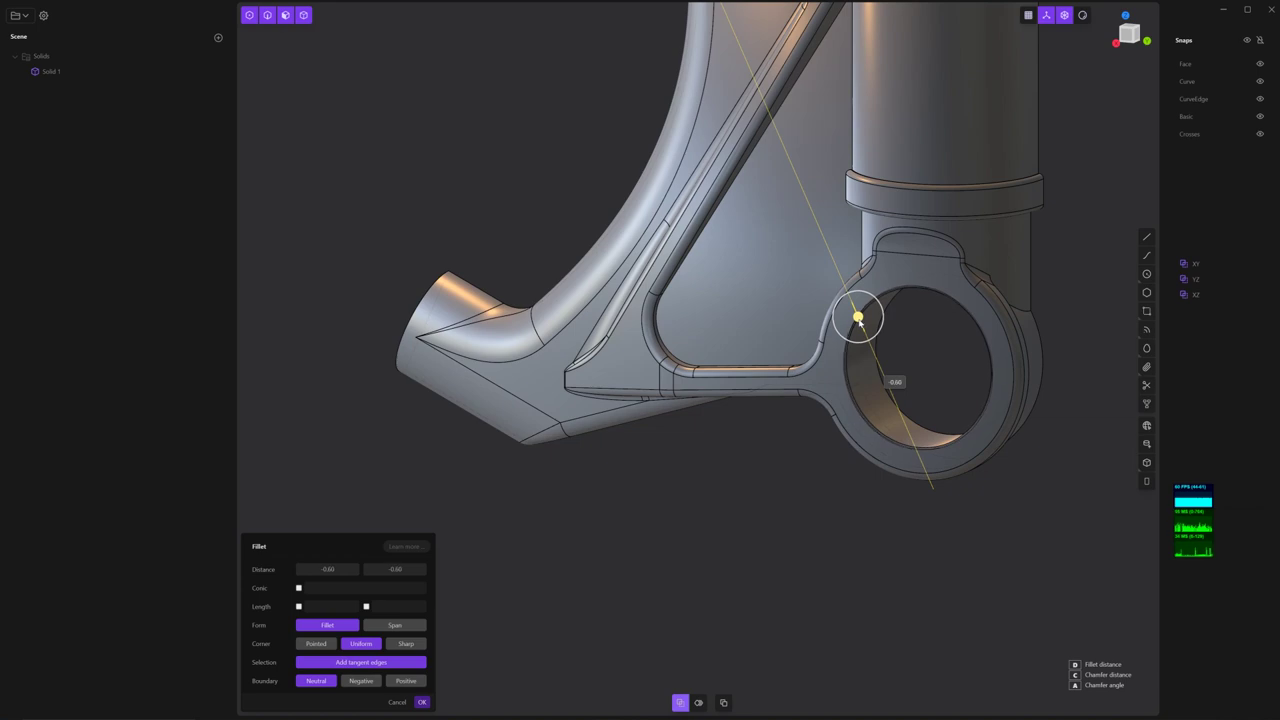
key("Escape")
left_click(849, 338)
key("f")
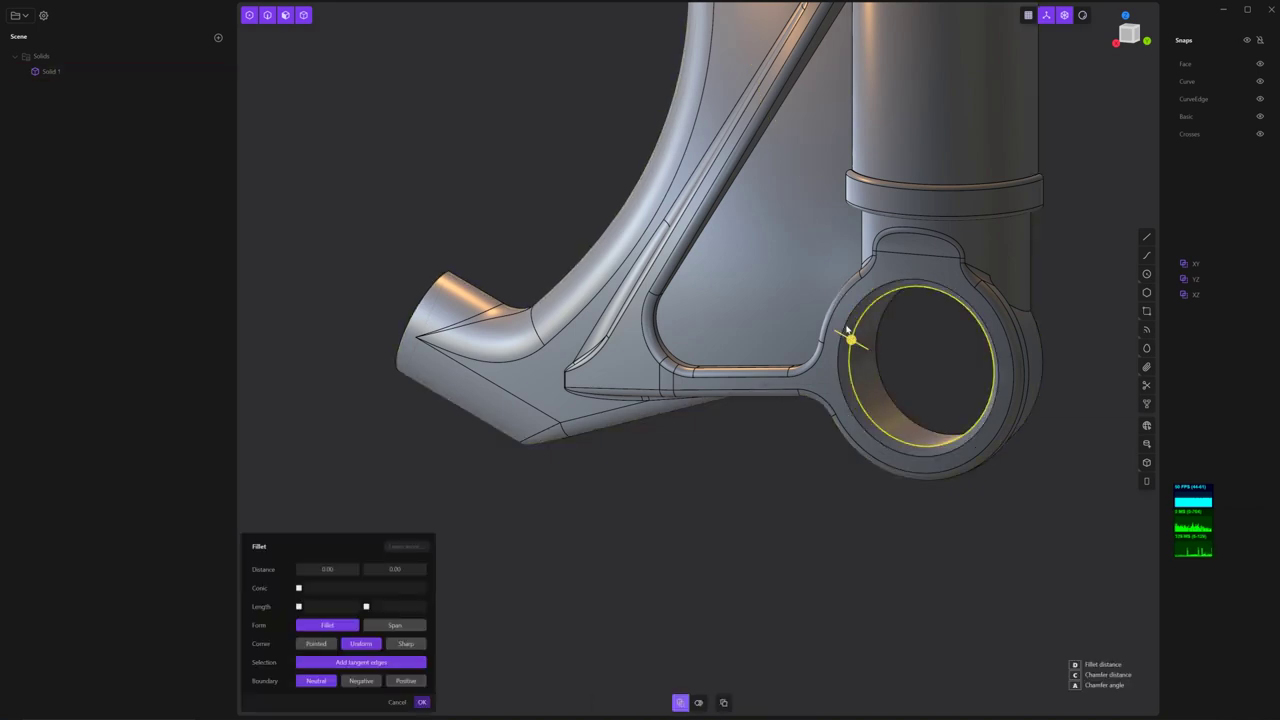
key("Escape")
mouse_move(846, 329)
middle_mouse_down()
mouse_move(983, 254)
mouse_move(994, 329)
mouse_move(1025, 383)
mouse_move(1006, 434)
middle_mouse_up()
scroll(1006, 434, "up", 4)
left_click(1017, 376)
key("f")
mouse_move(1017, 376)
middle_mouse_down()
mouse_move(994, 249)
mouse_move(871, 457)
mouse_move(909, 366)
mouse_move(899, 369)
mouse_move(871, 206)
mouse_move(757, 266)
middle_mouse_up()
key("Escape")
Fillet the diagonal rib edge, shrinking the size until the fillet succeeds.
left_click(762, 268)
key("f")
middle_click_drag(790, 340, 856, 307)
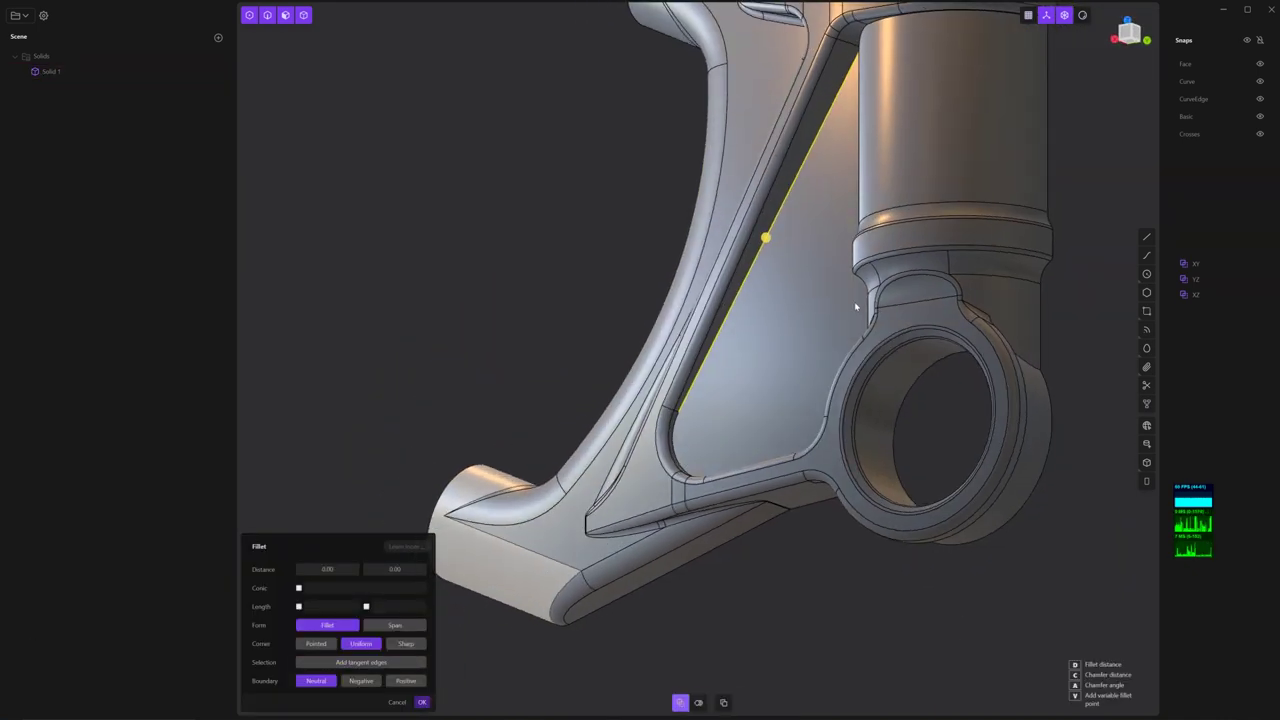
left_click_drag(767, 243, 767, 258)
middle_click_drag(767, 258, 763, 272)
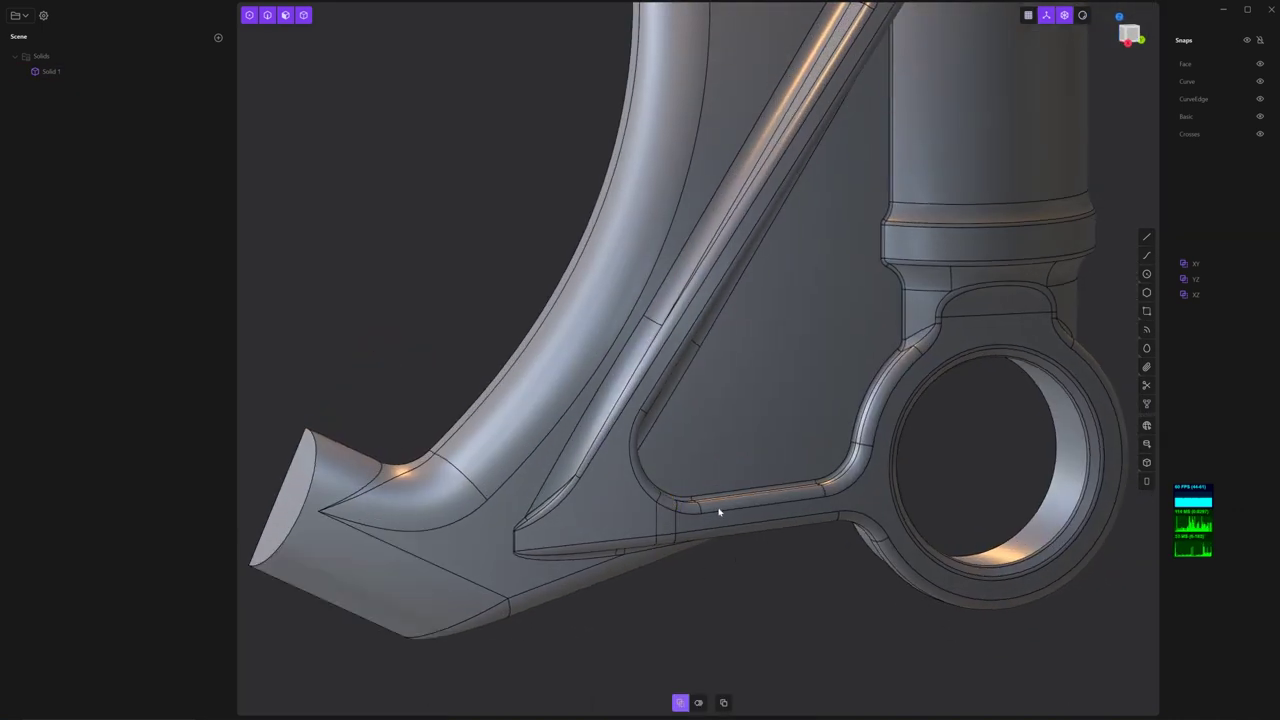
Fillet the top edge of the cylinder.
left_click(893, 129)
key("f")
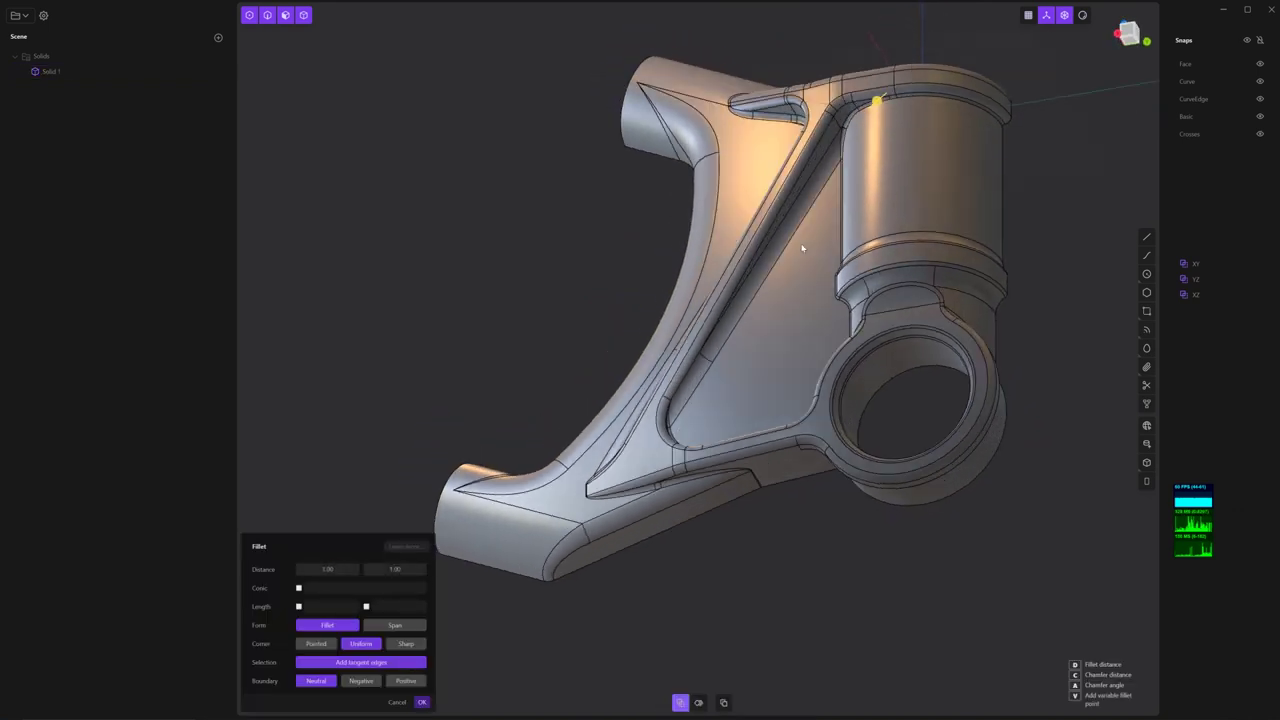
key("Return")
Fillet the rib-to-head-tube junction and where the lower ring meets the frame.
mouse_move(720, 583)
middle_mouse_down()
mouse_move(848, 616)
mouse_move(706, 251)
mouse_move(592, 280)
mouse_move(957, 437)
middle_mouse_up()
left_click(960, 410)
left_click(959, 405)
key("f")
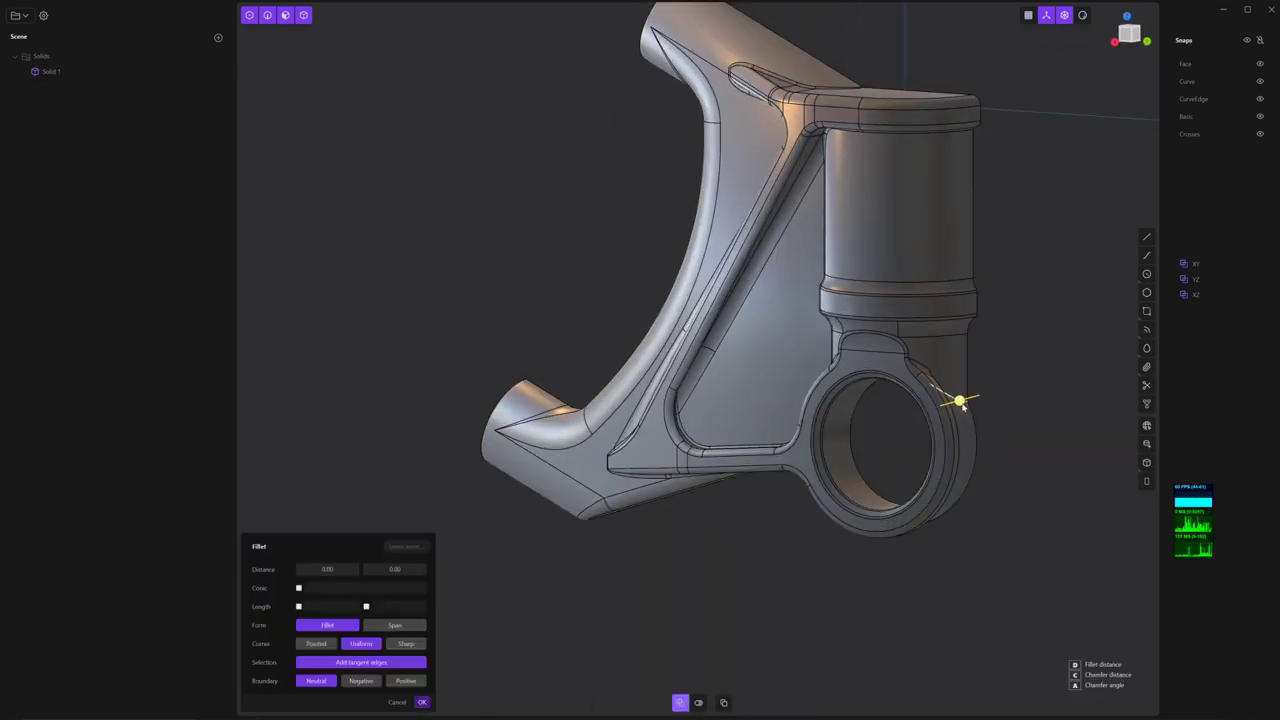
mouse_move(1037, 440)
middle_mouse_down()
mouse_move(869, 443)
mouse_move(1000, 463)
mouse_move(934, 440)
mouse_move(873, 363)
mouse_move(977, 274)
mouse_move(760, 380)
middle_mouse_up()
key("Return")
left_click(705, 405)
key("f")
key("Return")
mouse_move(696, 415)
middle_mouse_down()
mouse_move(711, 449)
mouse_move(527, 350)
middle_mouse_up()
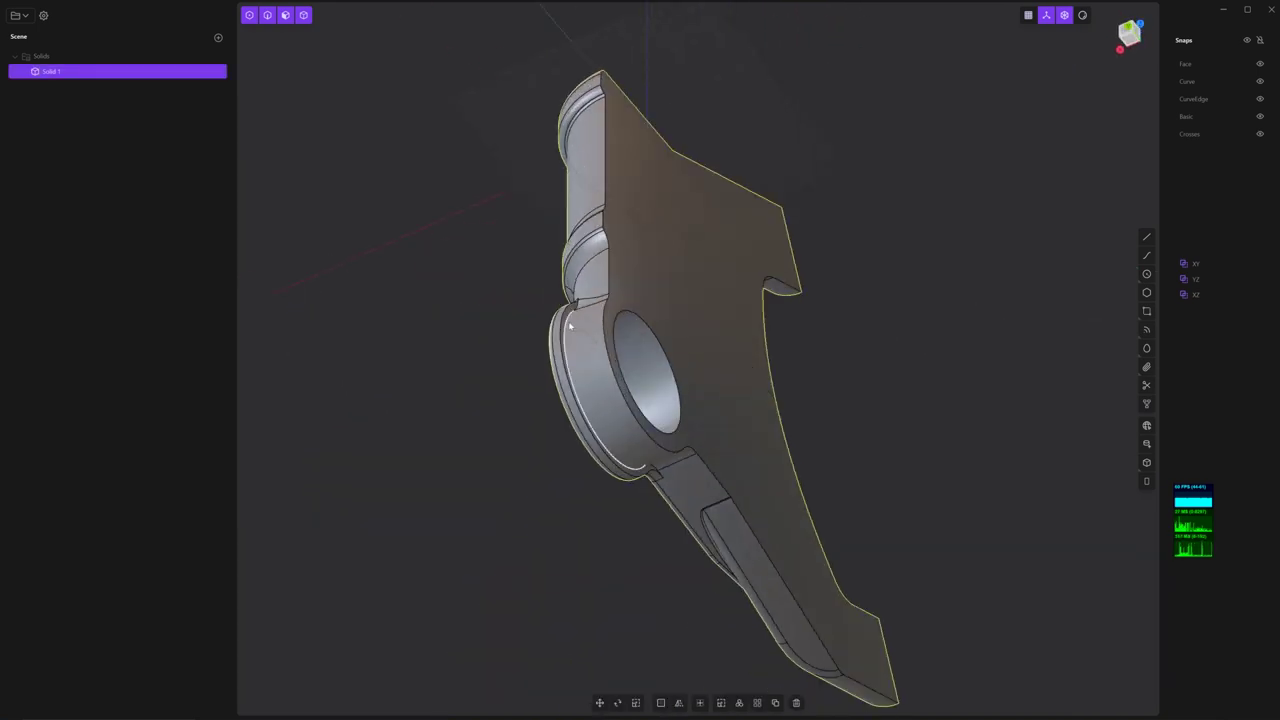
Fillet the lug's curved outer edge at 0.30.
left_click(570, 325)
key("f")
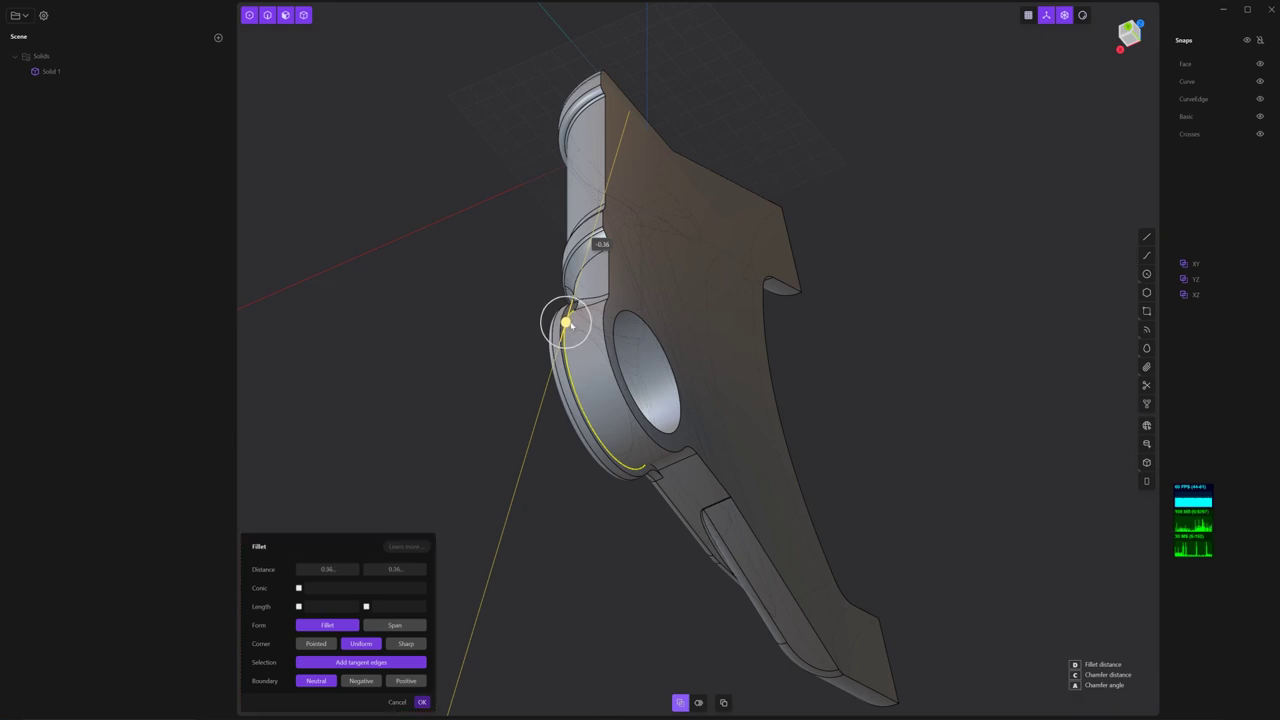
middle_click_drag(572, 322, 762, 402)
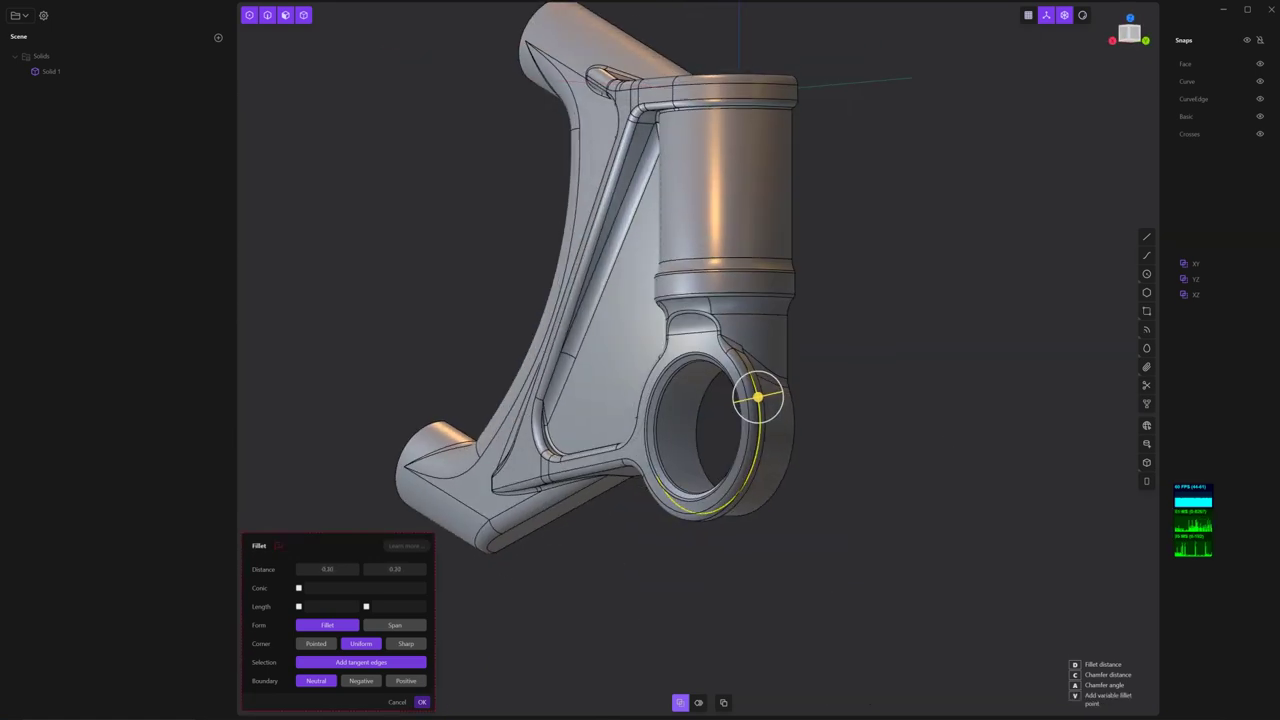
key("Return")
Export the bracket as an IGES file (*.igs;*.iges).
left_click(83, 160)
left_click(560, 408)
left_click(556, 445)
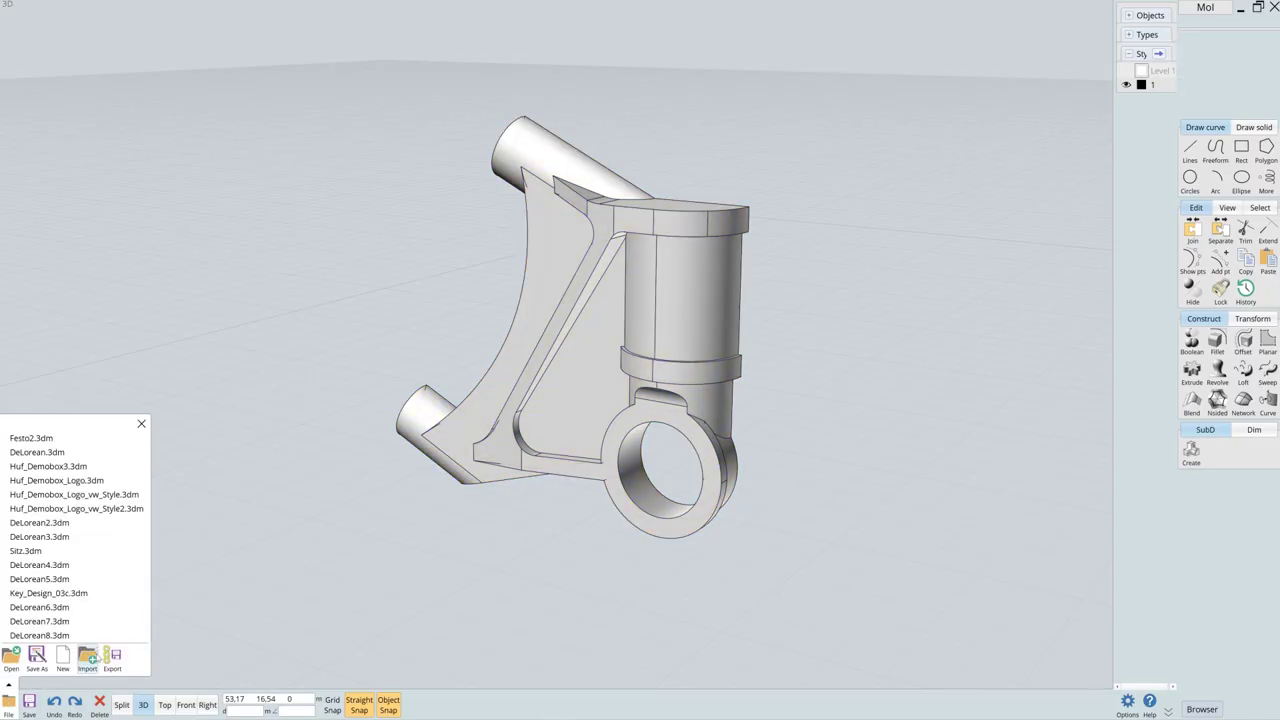
Import Plasticity_Iges_eX.igs and assign the imported part a new style.
left_click(88, 657)
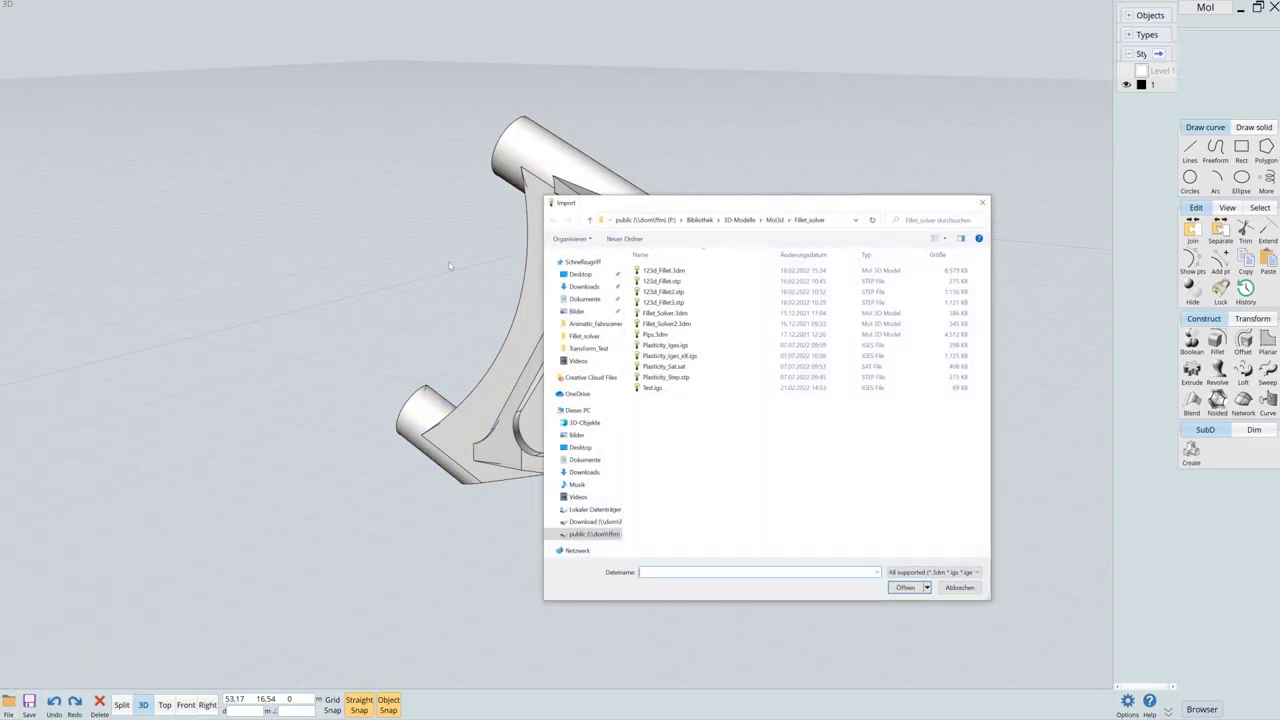
double_click(694, 270)
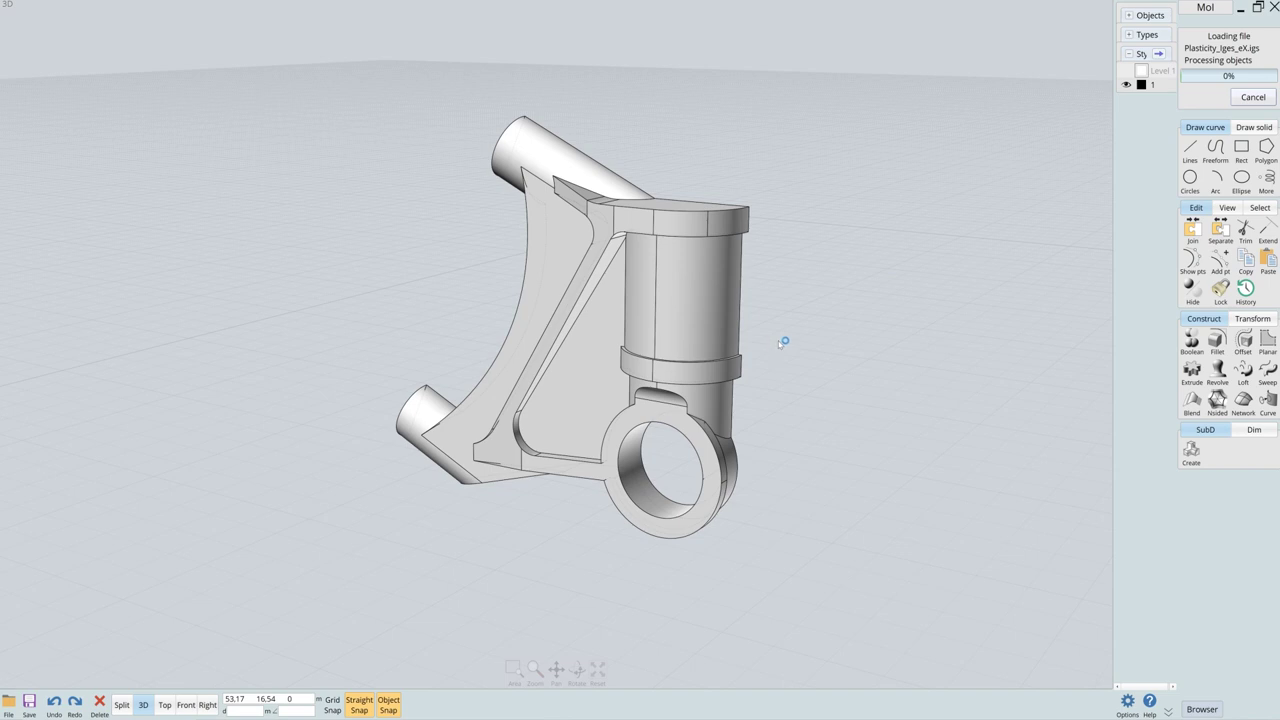
left_click(1187, 47)
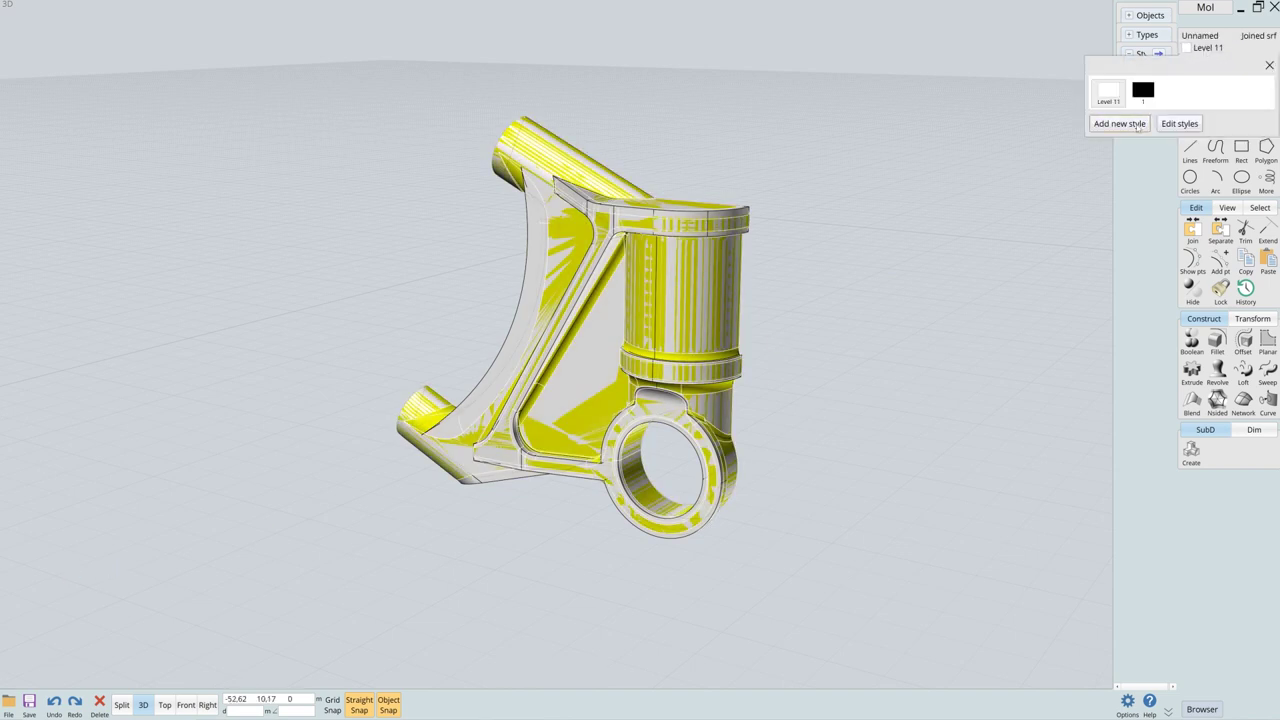
left_click(1110, 120)
Rename the plain bracket's style to Low_Poly.
right_click_drag(825, 315, 760, 300)
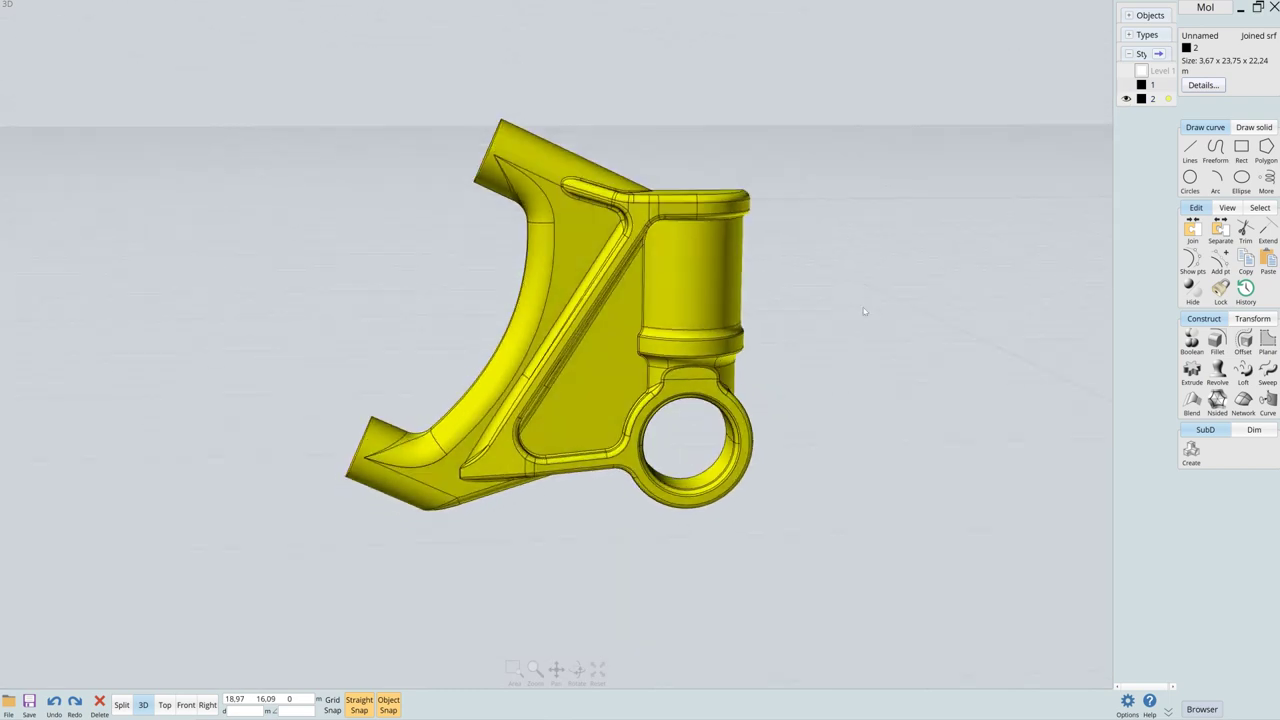
left_click(1187, 47)
left_click(1220, 80)
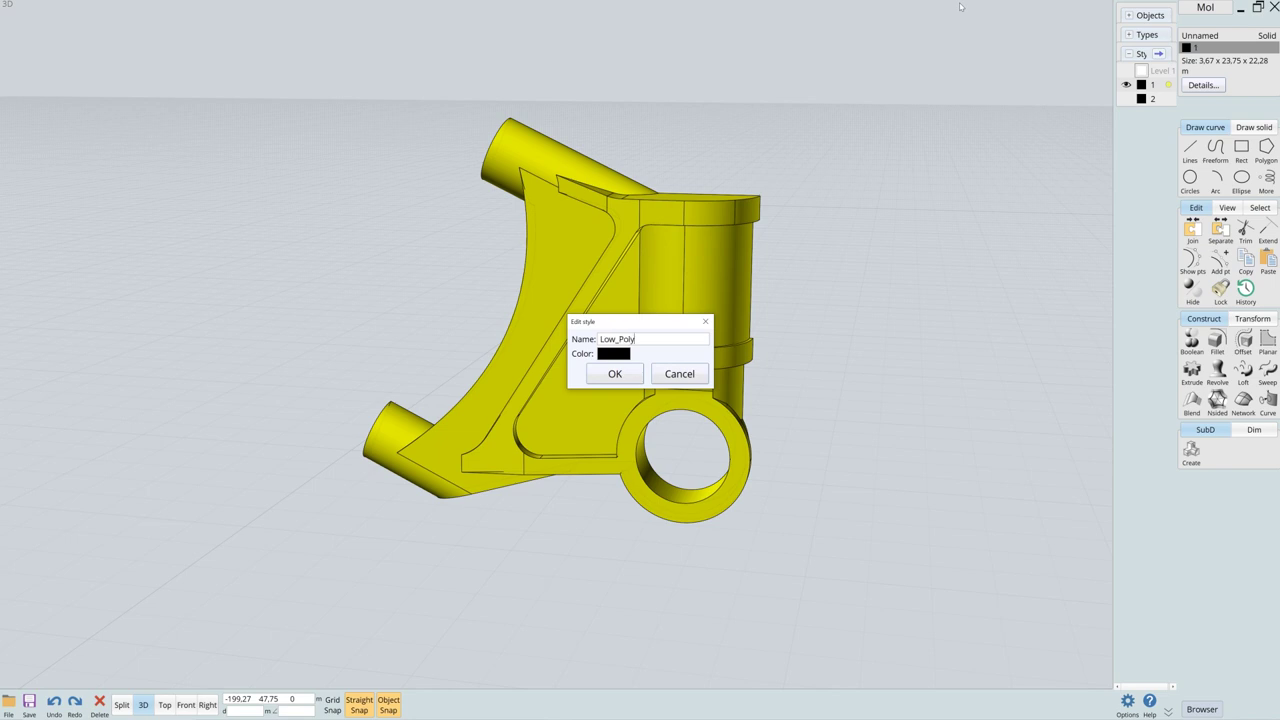
key("Return")
Rename the filleted bracket's style to High_Poly and show both parts together.
left_click(1127, 98)
left_click(1152, 98)
left_click(1187, 47)
left_click(1220, 80)
type("Hy")
key("Return")
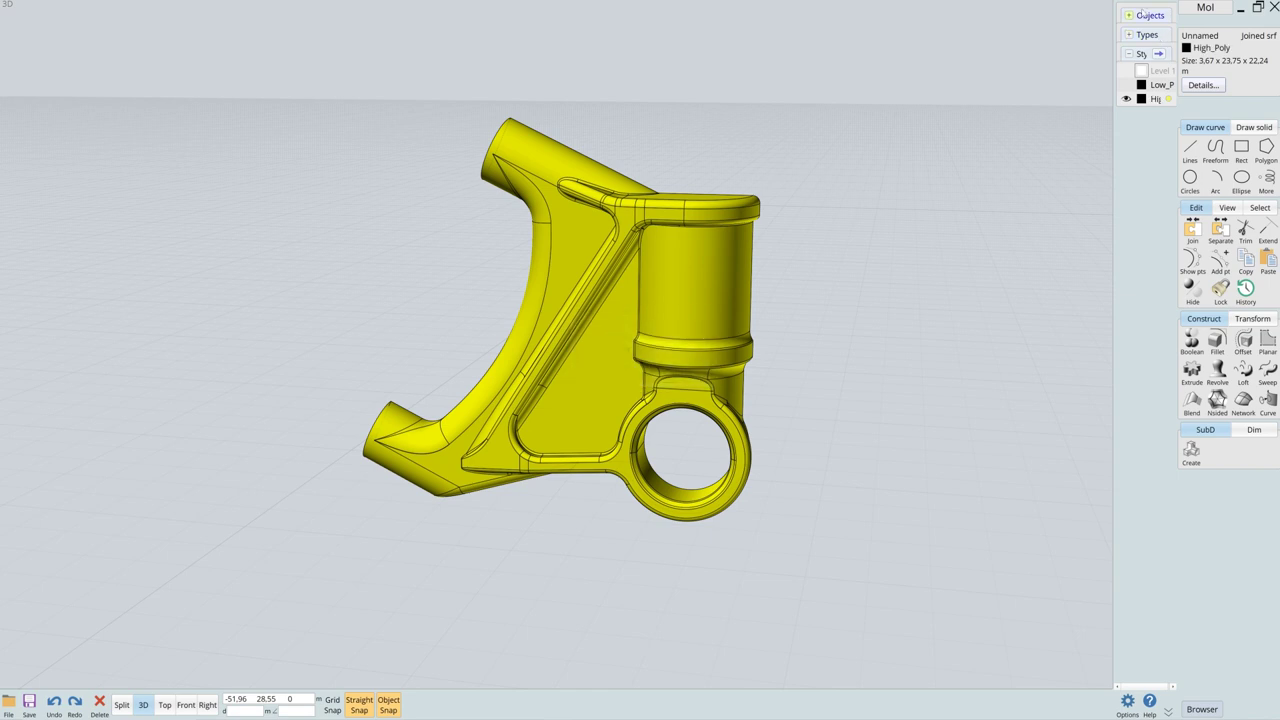
left_click(1127, 84)
scroll(700, 300, "down", 2)
Move the filleted bracket beside the plain one.
left_click_drag(770, 290, 1005, 288)
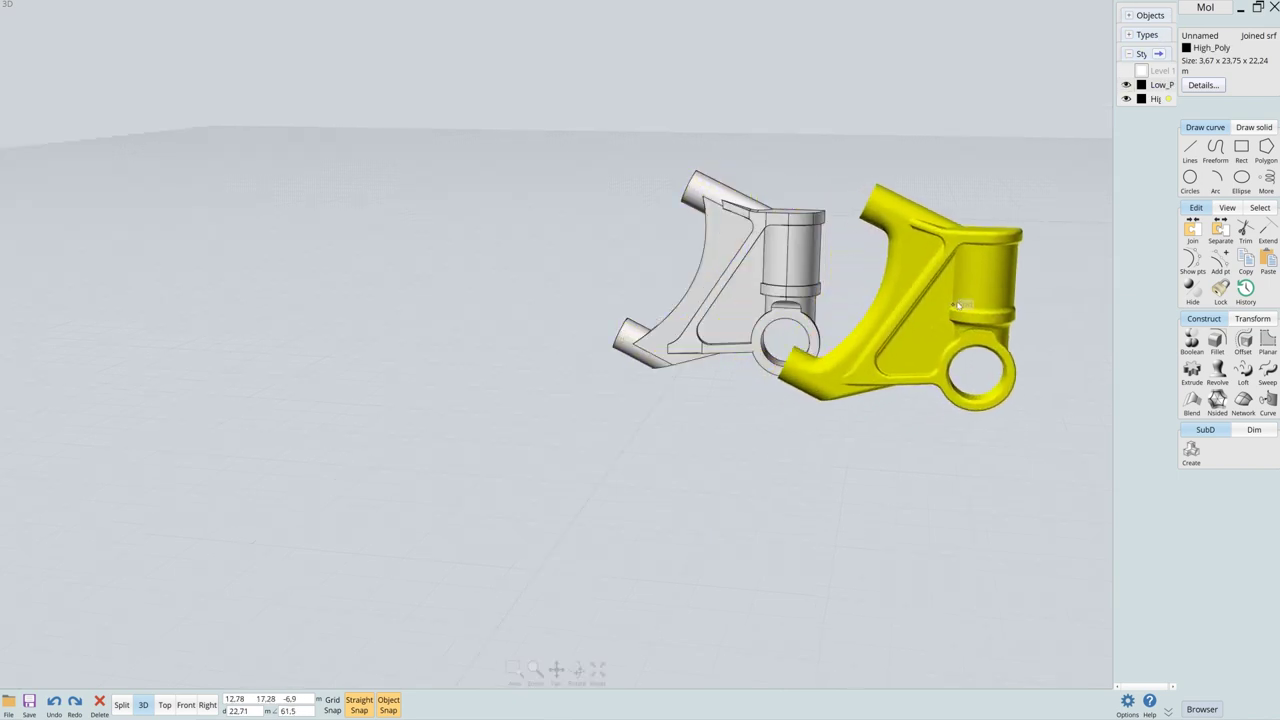
key("Escape")
right_click_drag(1005, 288, 808, 455)
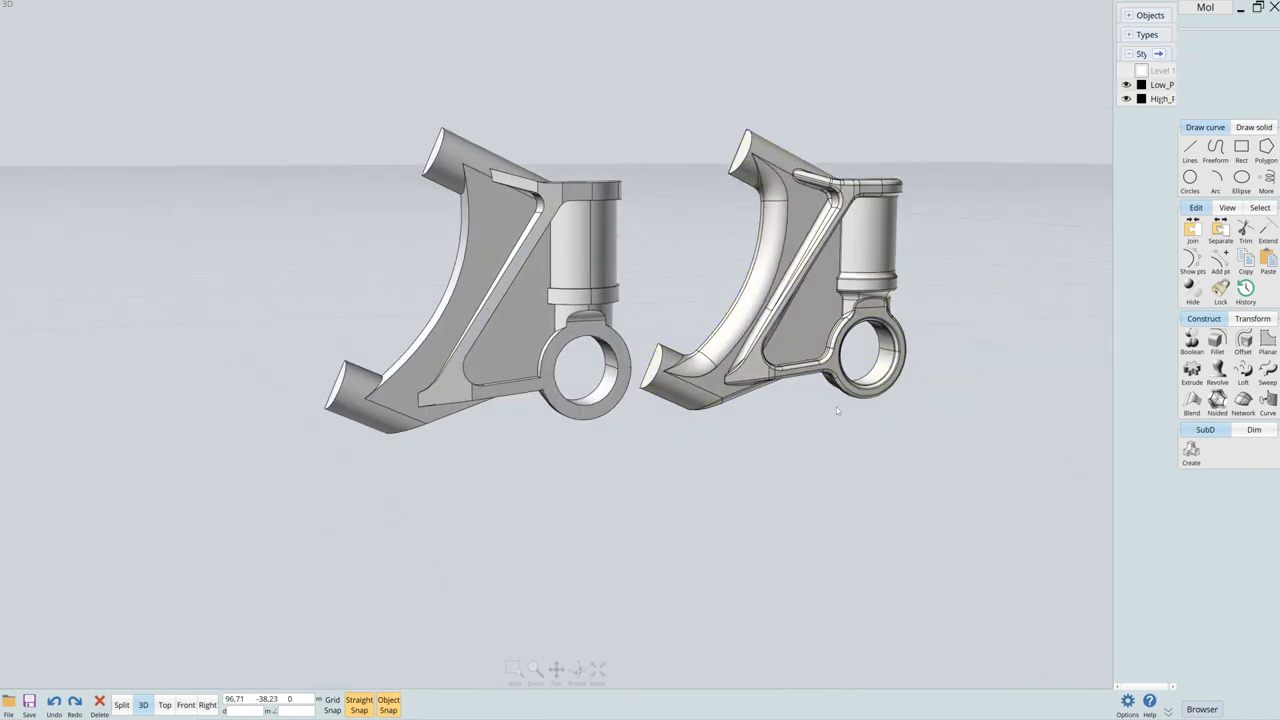
scroll(808, 455, "up", 2)
left_click(1147, 34)
left_click(1127, 93)
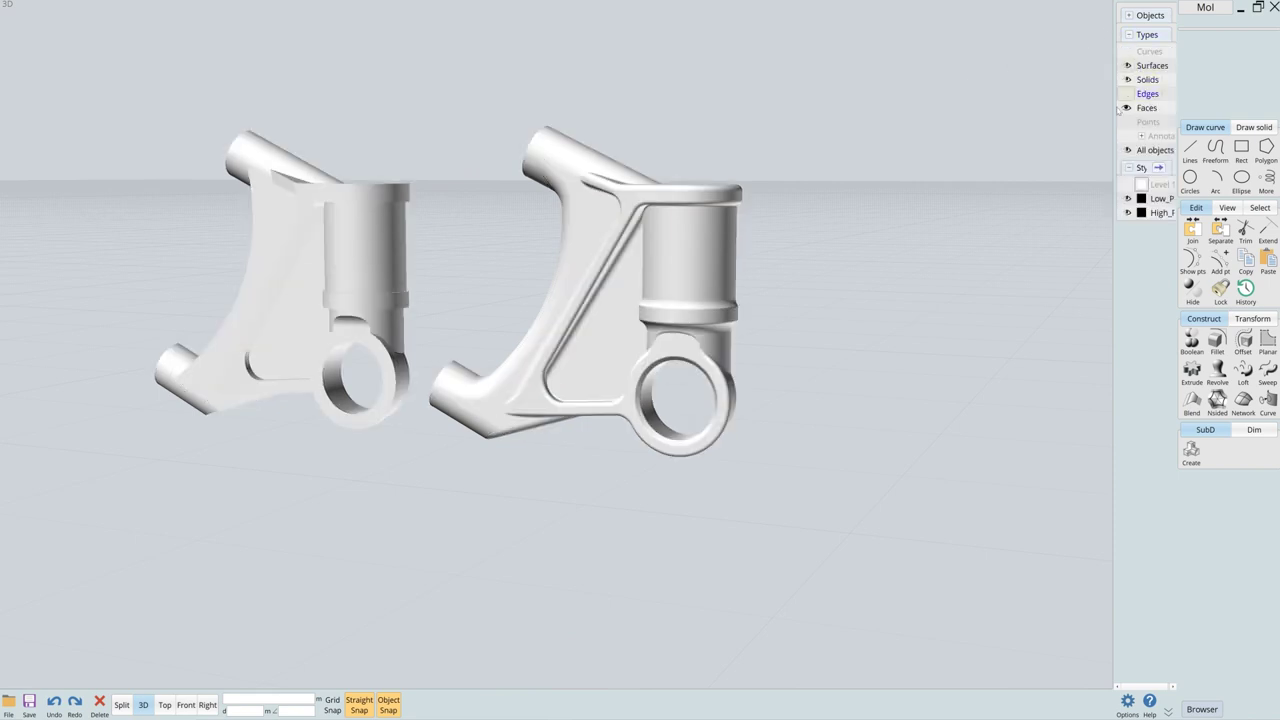
right_click_drag(842, 300, 1000, 250)
left_click(1127, 93)
Mirror both brackets across a vertical line in the Top view.
left_click_drag(992, 78, 366, 298)
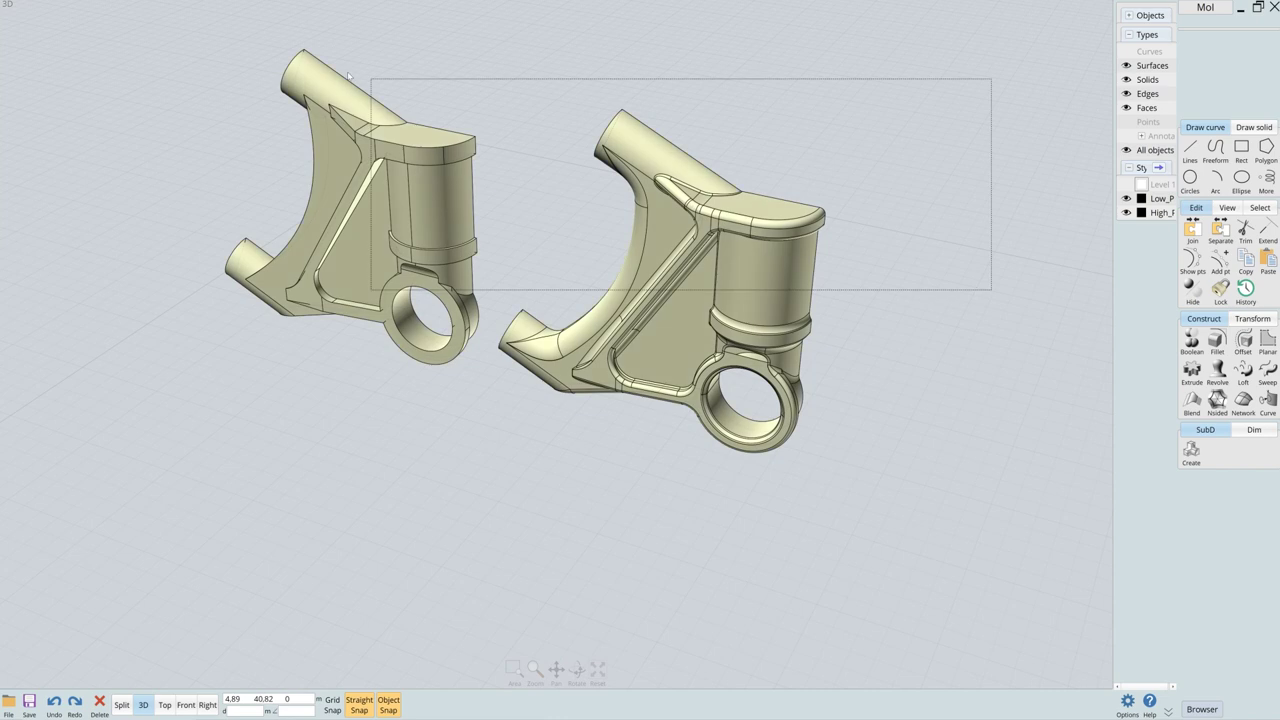
left_click(162, 706)
key("m")
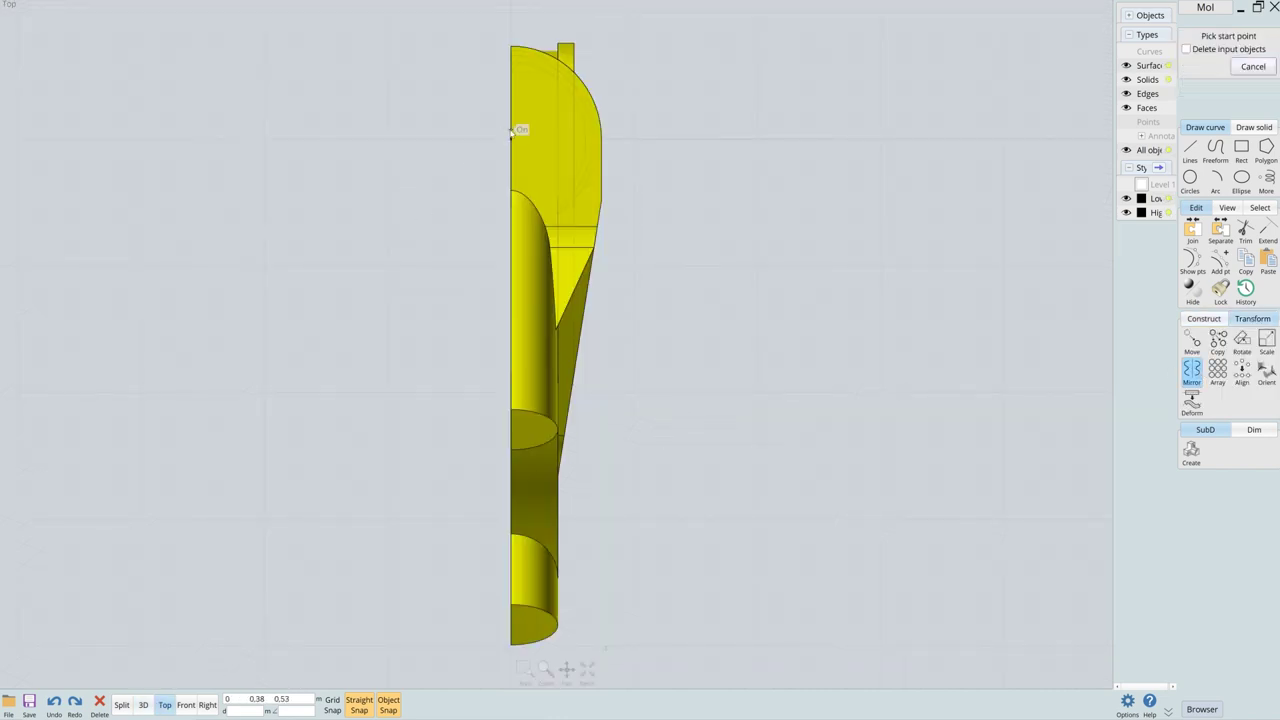
left_click(512, 130)
left_click(511, 500)
left_click(143, 705)
key("Escape")
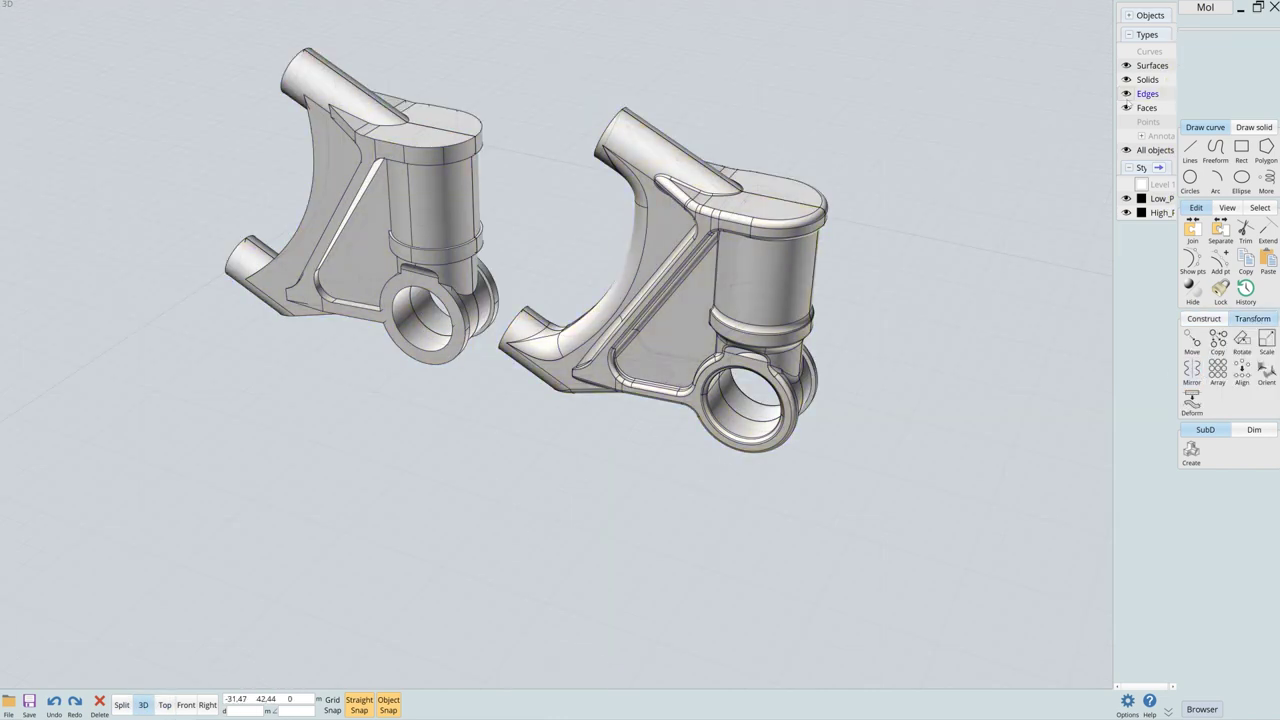
Hide edge lines so both brackets display as smooth shaded solids.
left_click(1127, 93)
mouse_move(952, 278)
right_mouse_down()
mouse_move(1104, 269)
mouse_move(444, 413)
mouse_move(537, 480)
right_mouse_up()
scroll(669, 315, "up", 3)
scroll(669, 315, "up", 2)
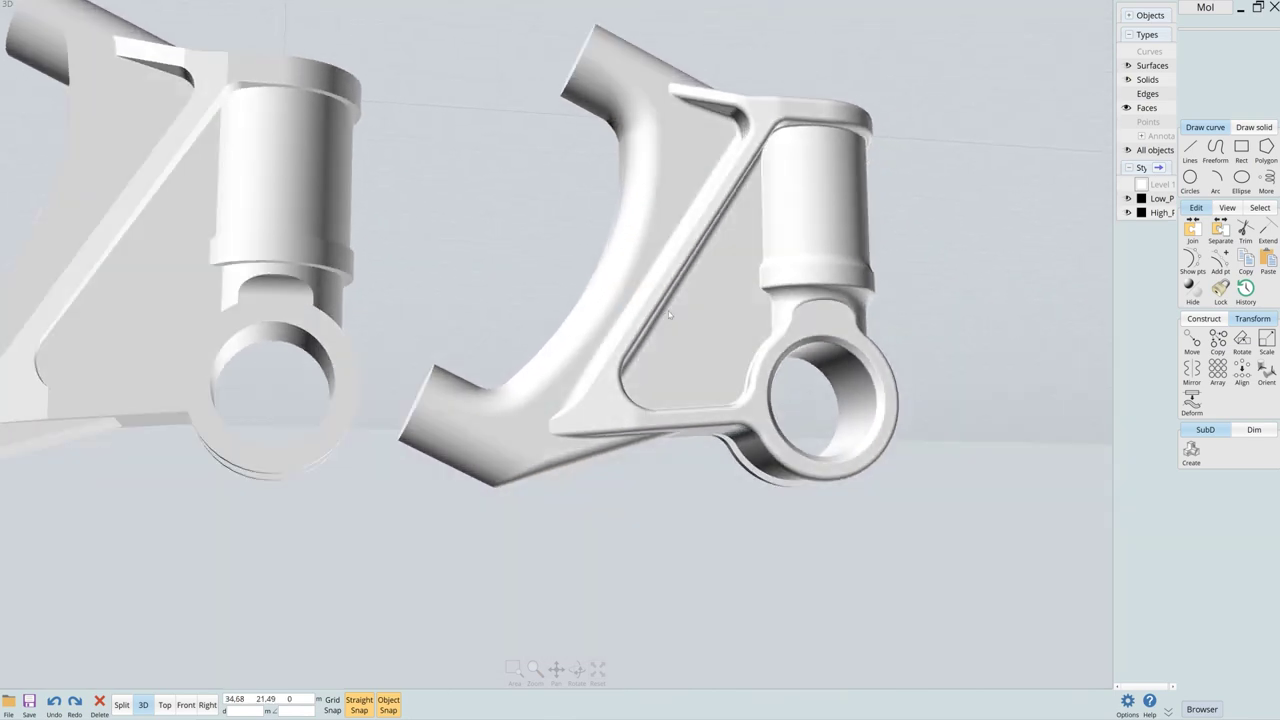
scroll(669, 315, "down", 5)
right_click_drag(669, 315, 700, 290)
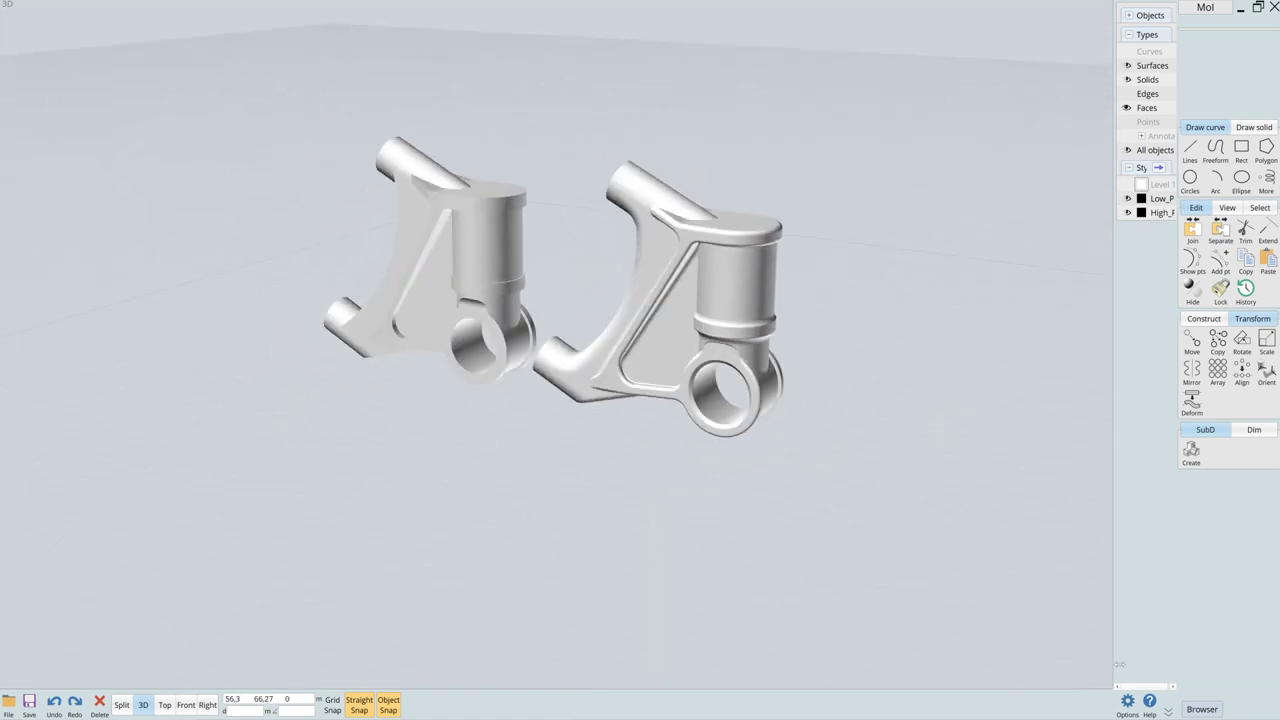
Turn on metallic lighting and set the lighting style to Key + more fill.
left_click(1136, 712)
left_click(472, 270)
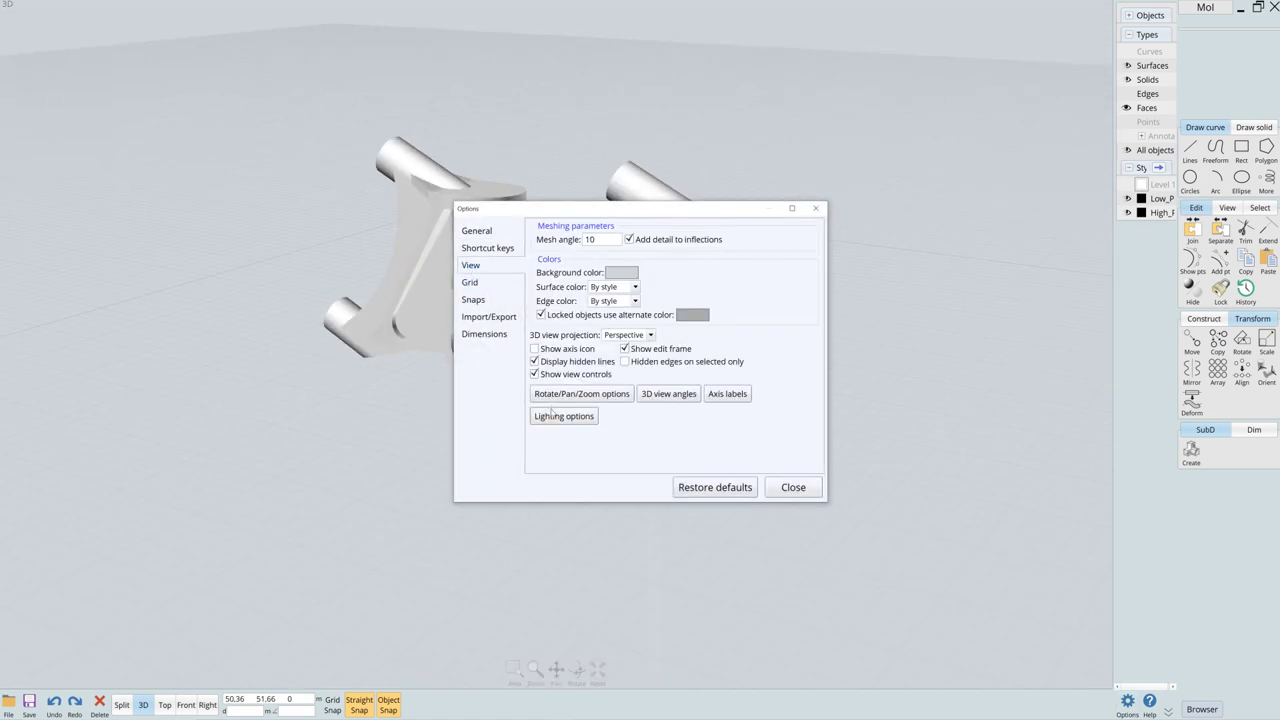
left_click(560, 418)
left_click(608, 347)
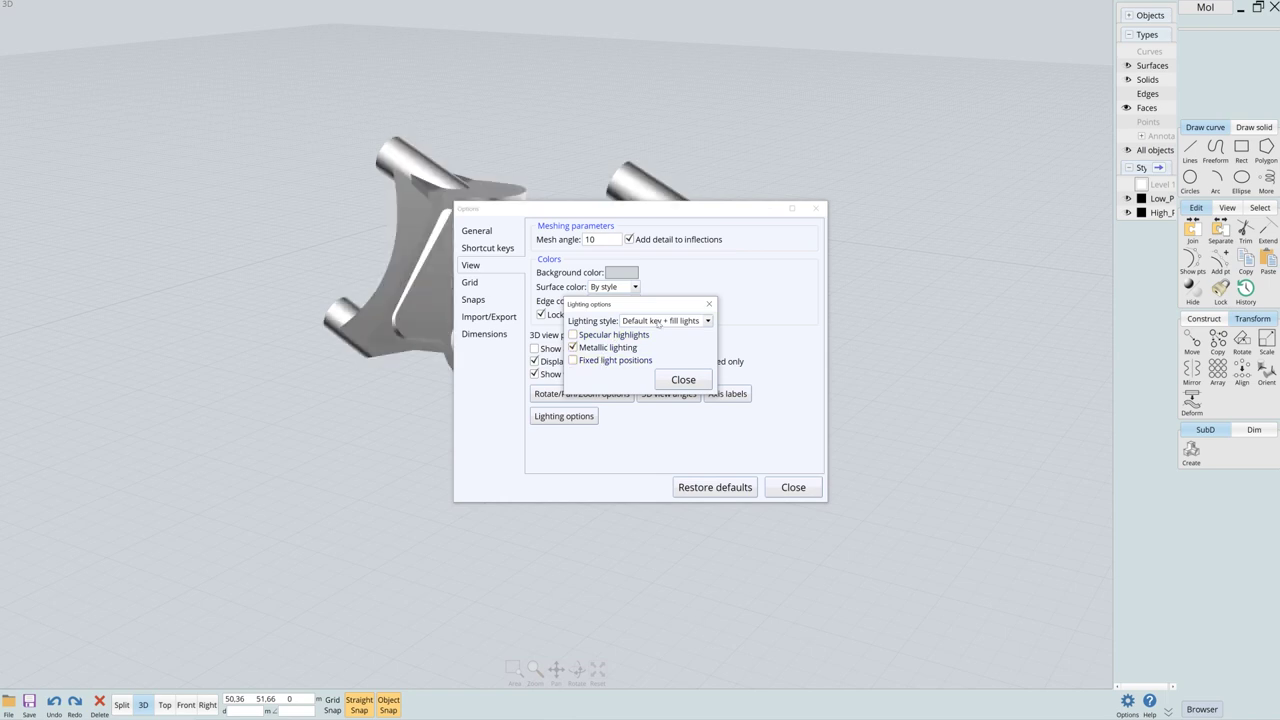
left_click(660, 321)
left_click(657, 381)
left_click(652, 319)
left_click(661, 354)
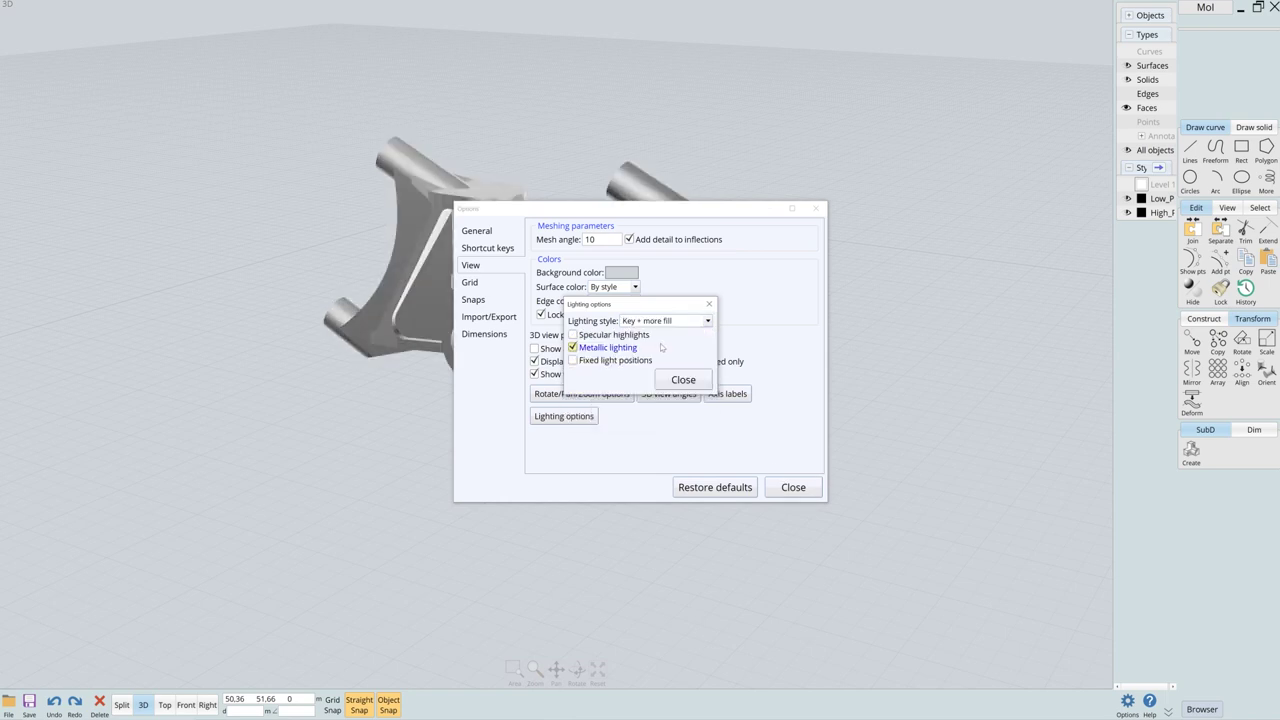
left_click_drag(640, 304, 874, 316)
left_click(794, 497)
left_click(793, 494)
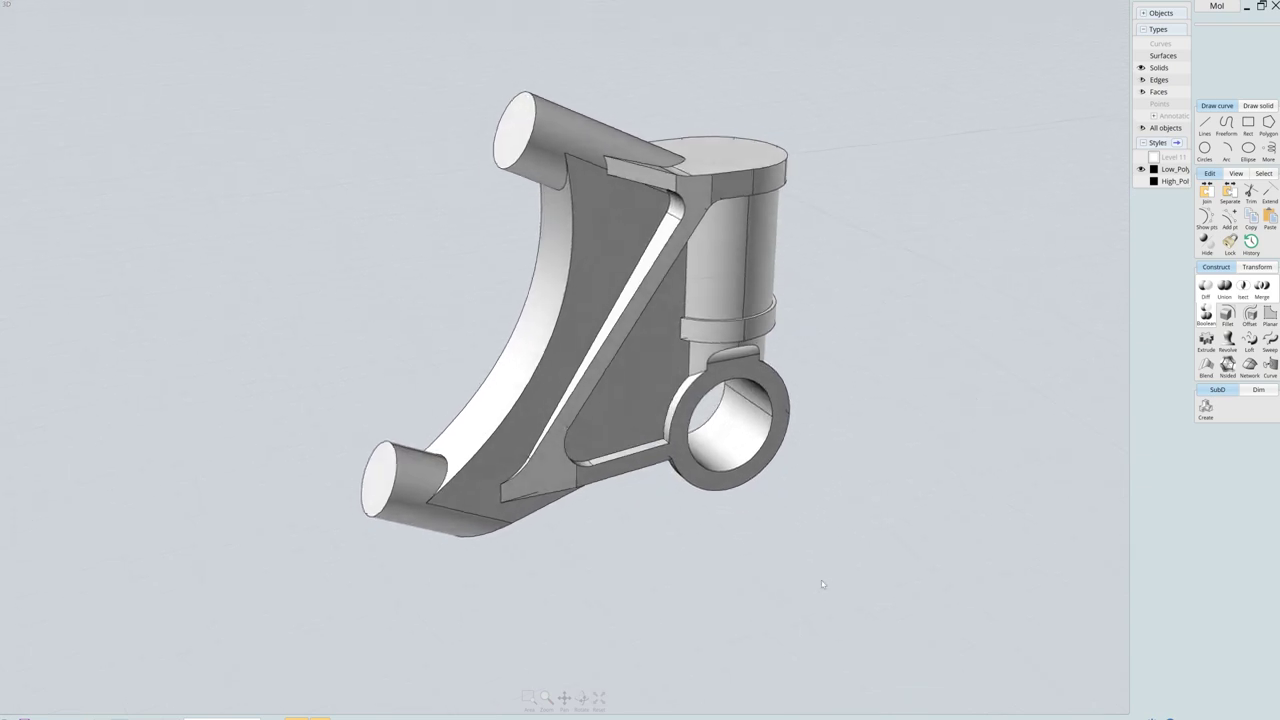
Export Low_Poly as Low_Poly_Moi3D.obj using quads and triangles with fewer polygons.
left_click(1175, 169)
left_click(1153, 169)
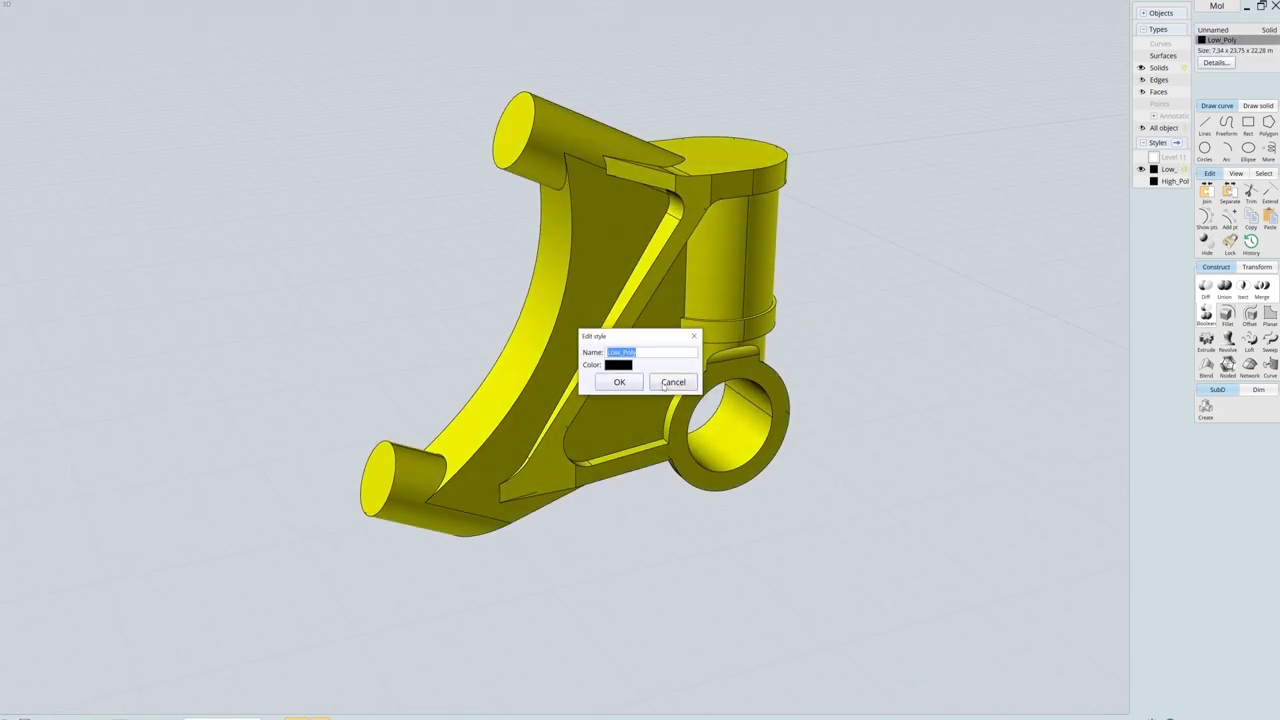
left_click(663, 382)
left_click(8, 713)
left_click(94, 689)
left_click(669, 560)
left_click(637, 604)
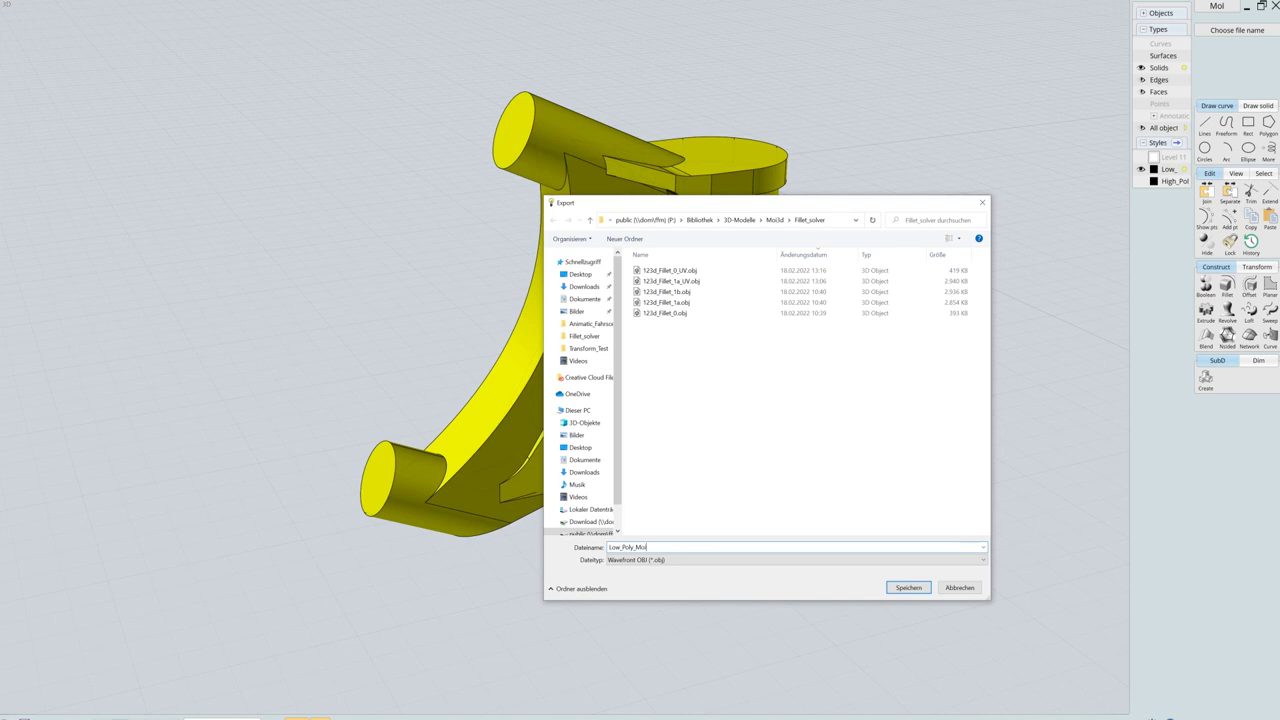
key("Return")
left_click(884, 485)
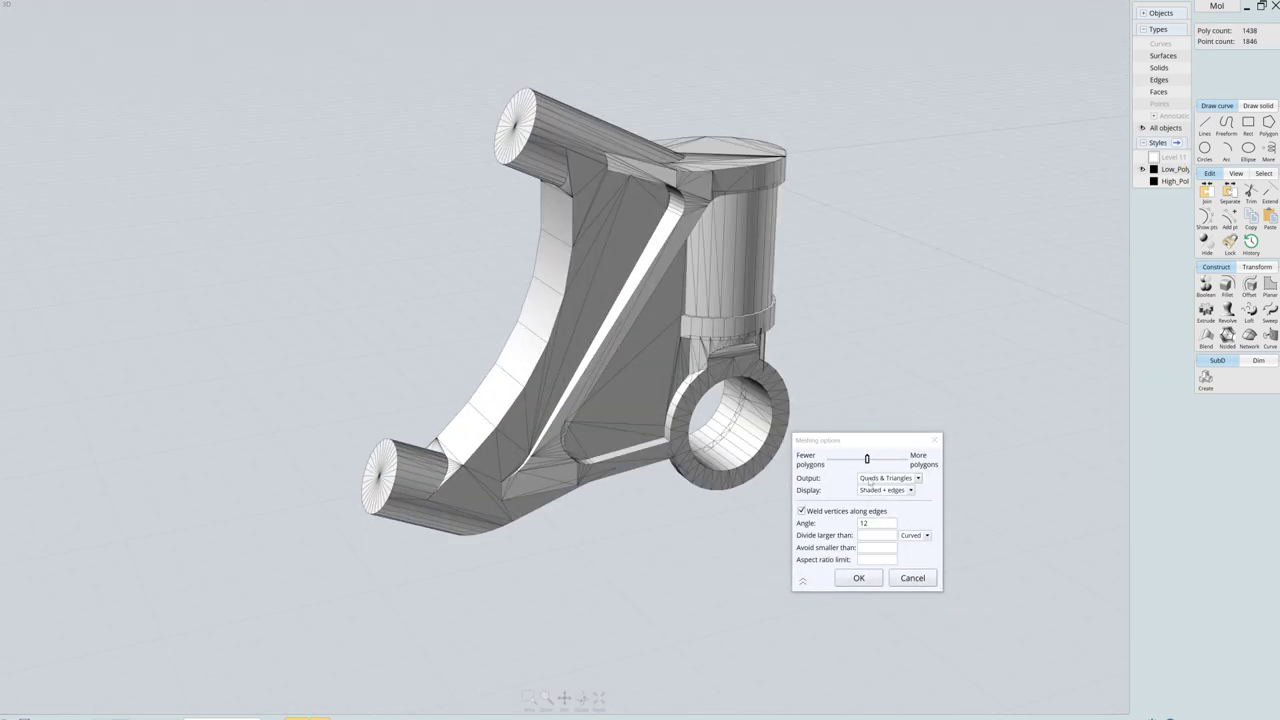
left_click_drag(866, 460, 862, 460)
key("Return")
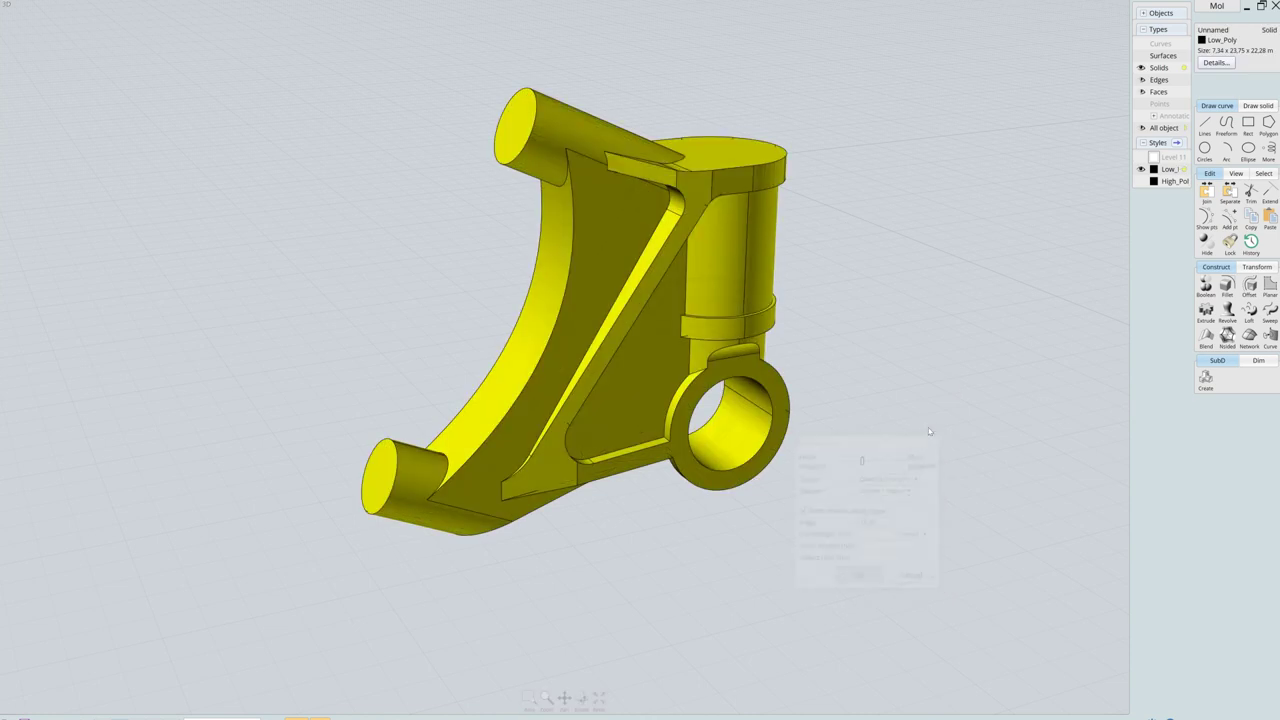
Export High_Poly as a dense OBJ with more polygons, angle 3 and minimum size 0,1.
left_click(1141, 181, "ctrl")
left_click(1180, 181)
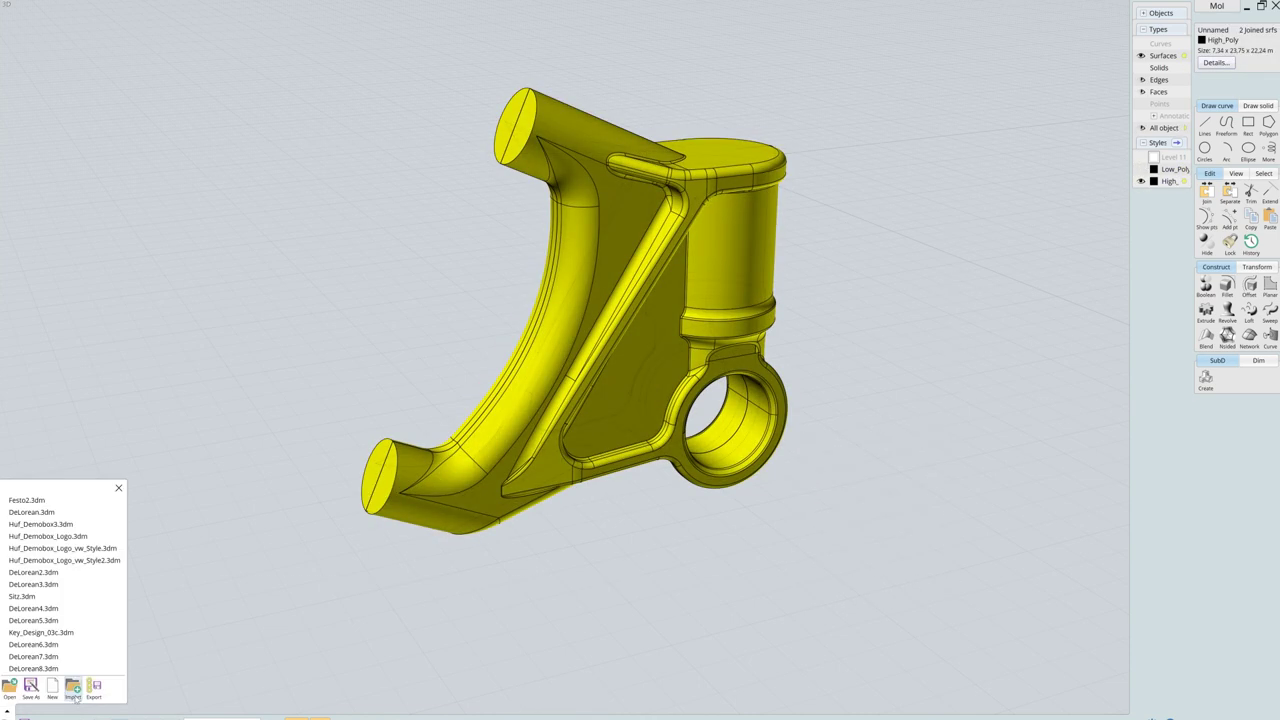
left_click(94, 689)
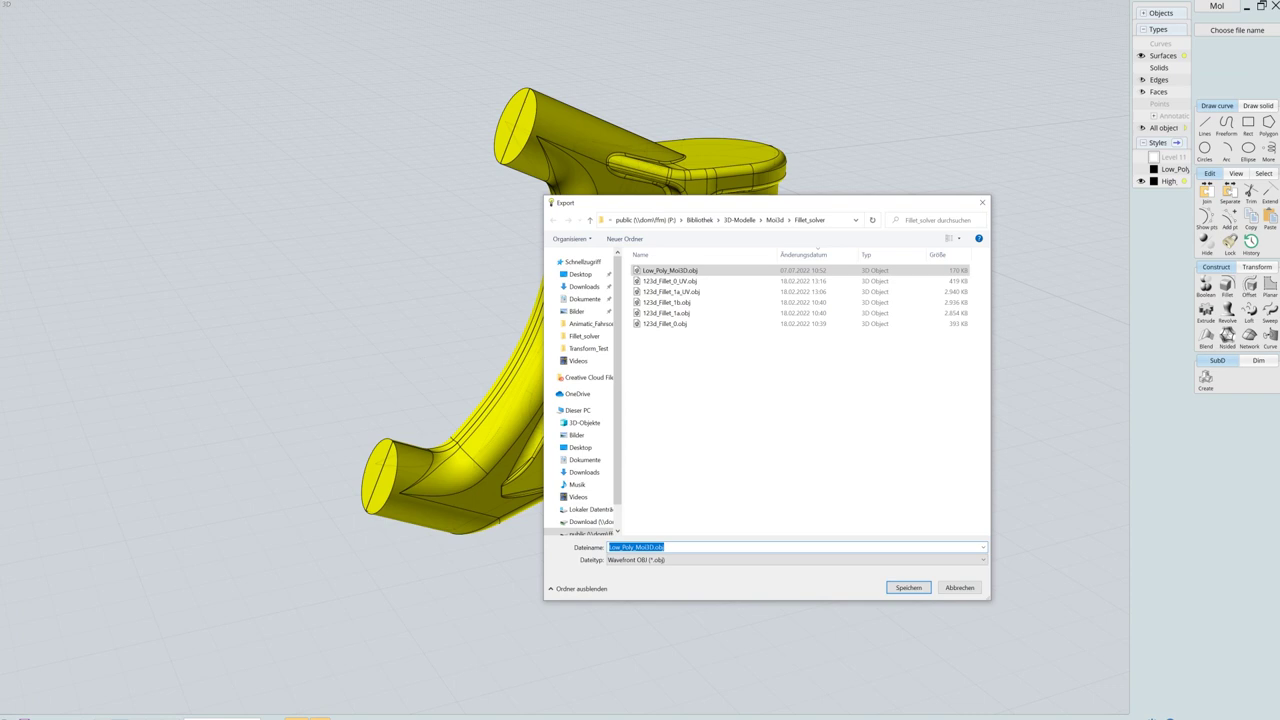
type("High")
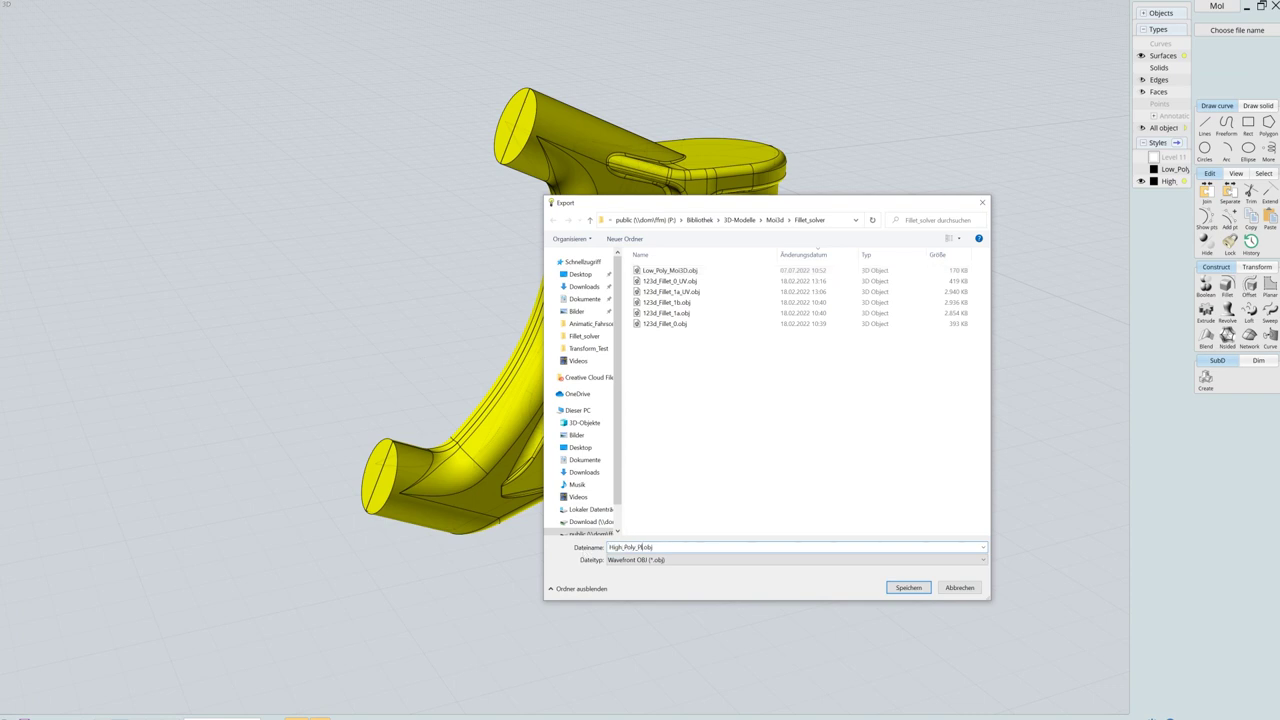
key("Return")
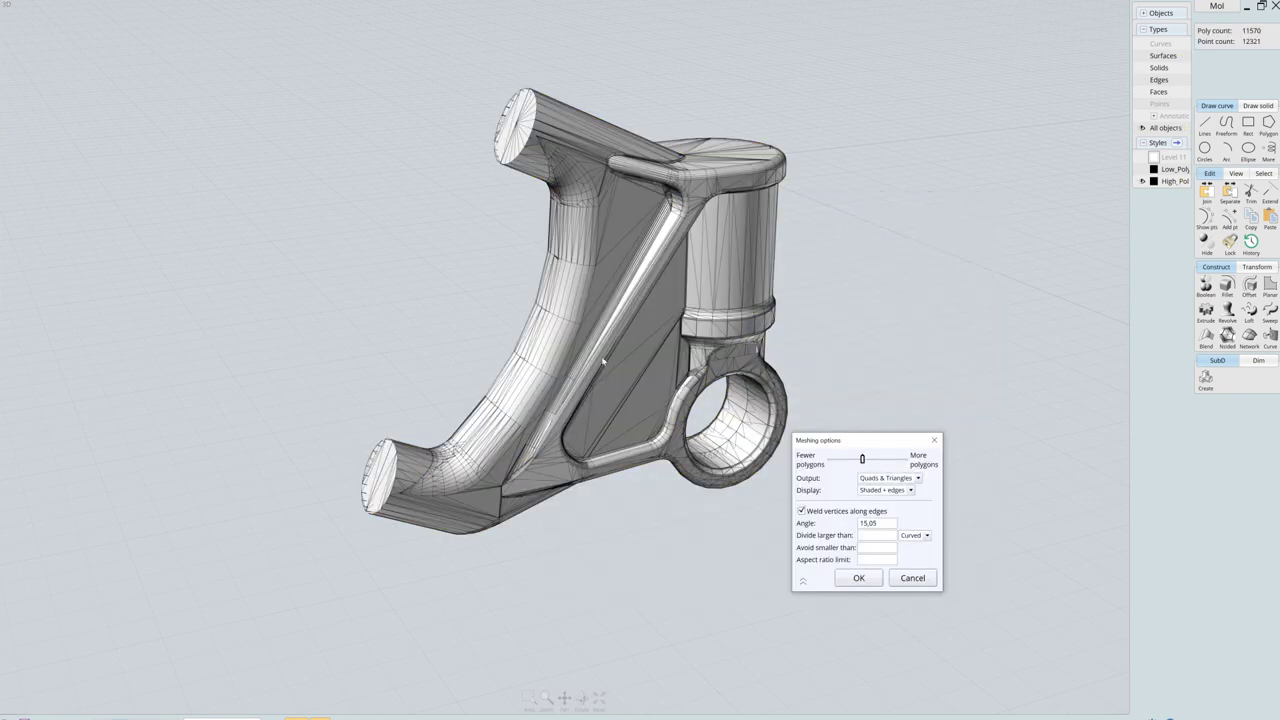
right_click_drag(738, 325, 791, 332)
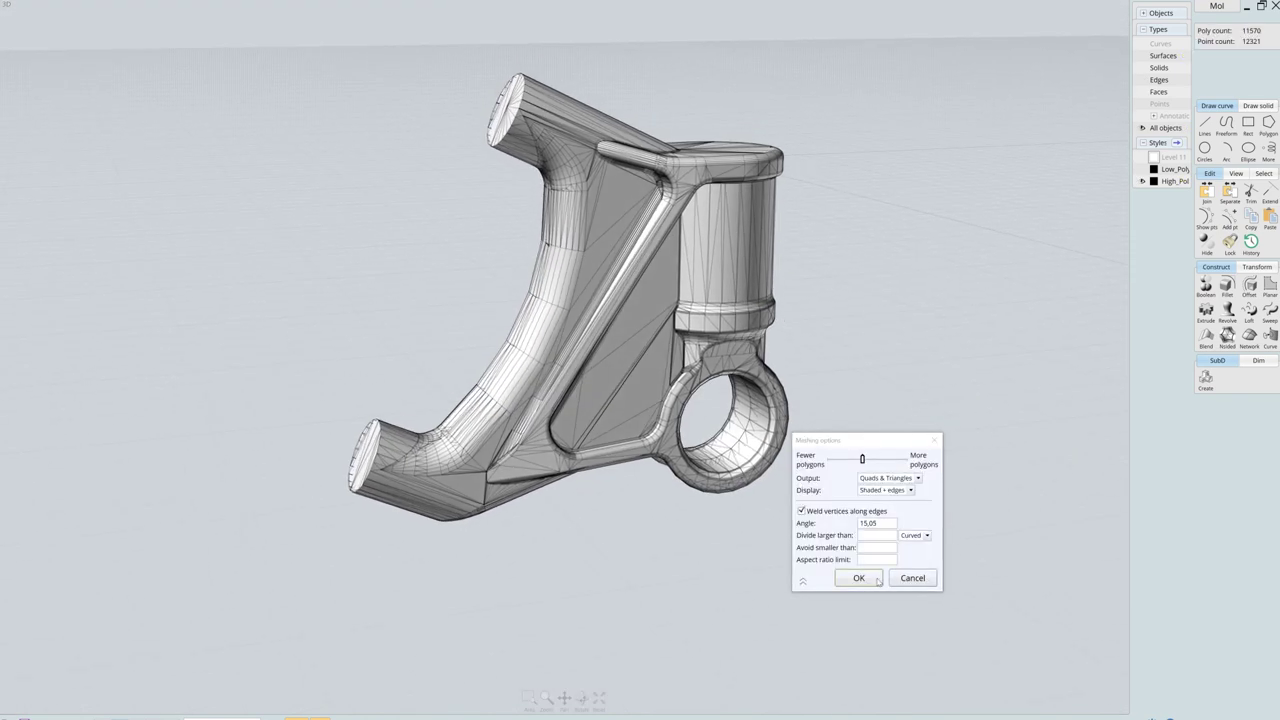
left_click_drag(886, 461, 904, 459)
left_click(877, 547)
type("0,1")
left_click(910, 490)
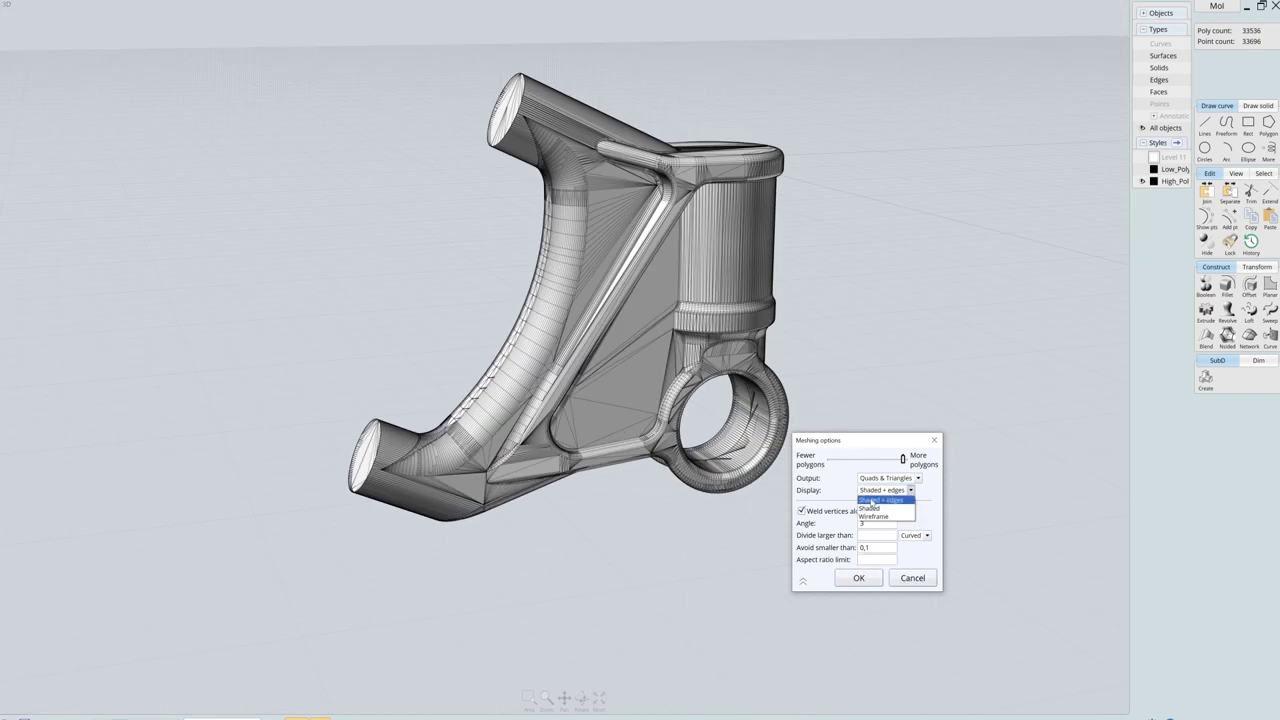
left_click(880, 500)
right_click_drag(661, 462, 739, 436)
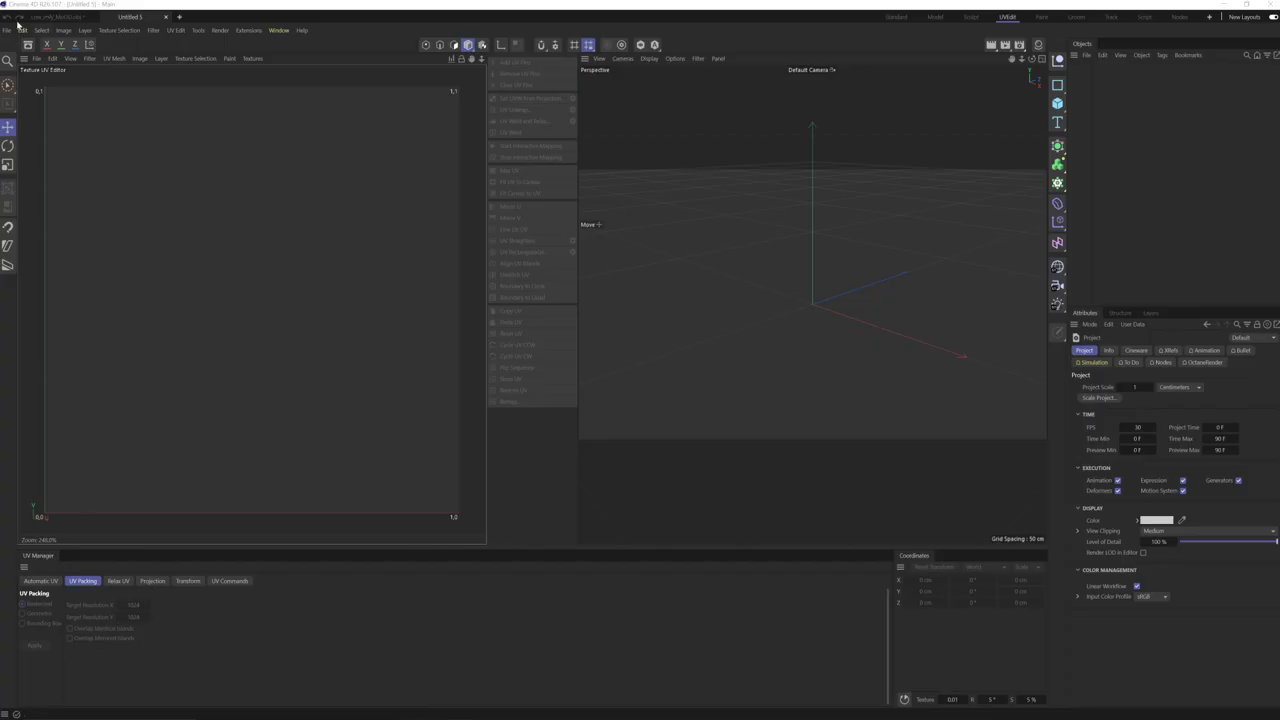
Open Low_Poly_Moi3D.obj in Cinema 4D, accepting the import settings.
left_click(7, 30)
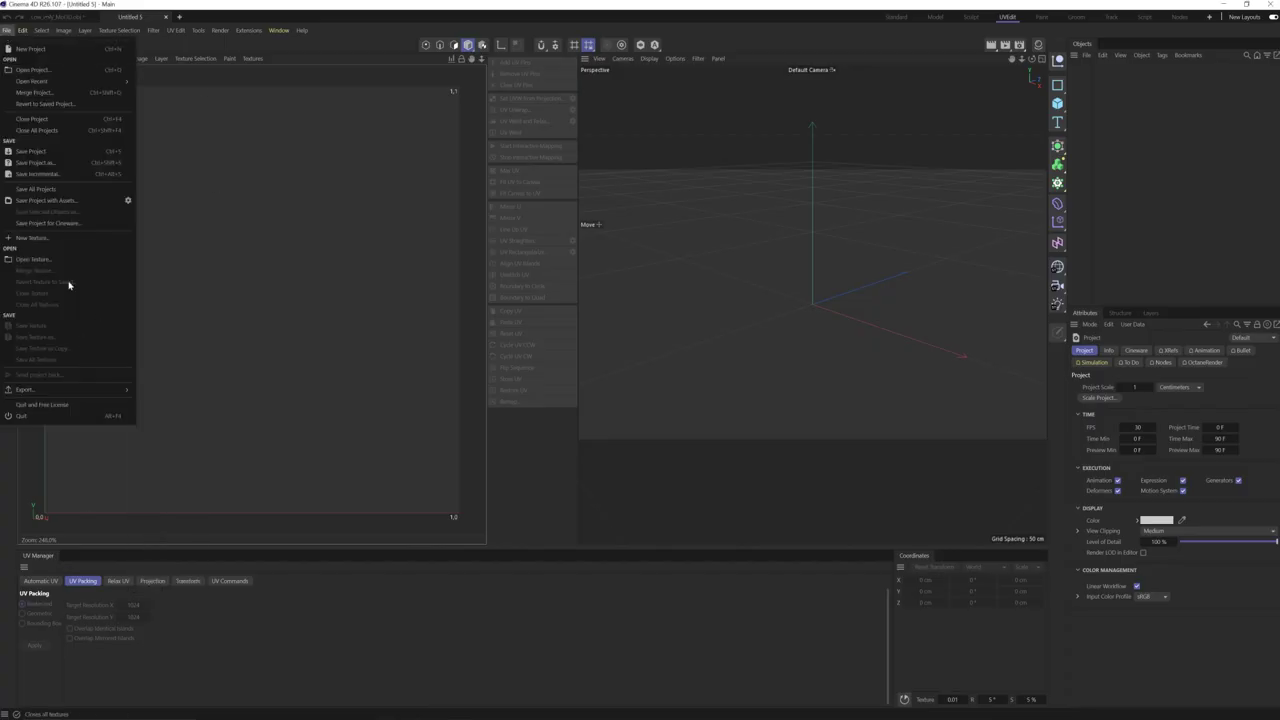
left_click(40, 70)
double_click(128, 95)
key("Return")
left_click(670, 403)
Select all polygons of the imported bracket in polygon mode.
left_click(1146, 67)
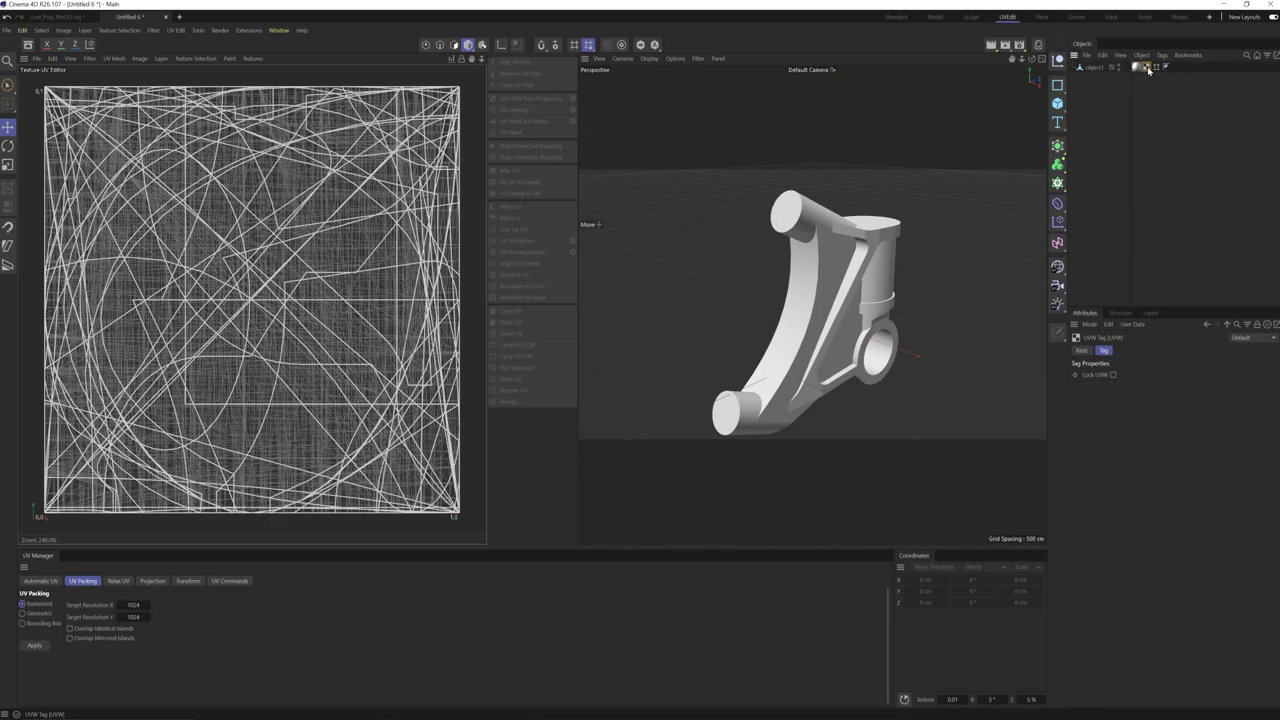
left_click(1100, 68)
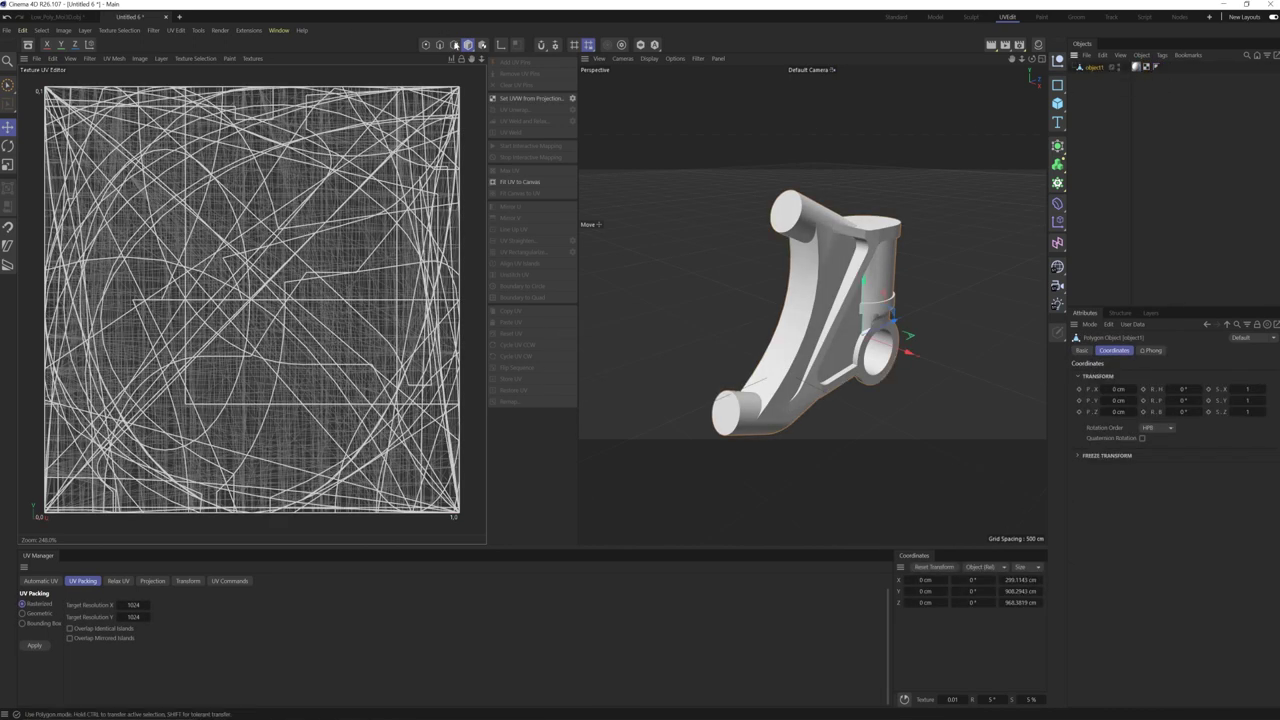
left_click(455, 45)
left_click(188, 580)
Apply automatic UV unwrapping in Angle mode to get packed islands.
left_click(152, 580)
left_click(34, 620)
left_click(40, 580)
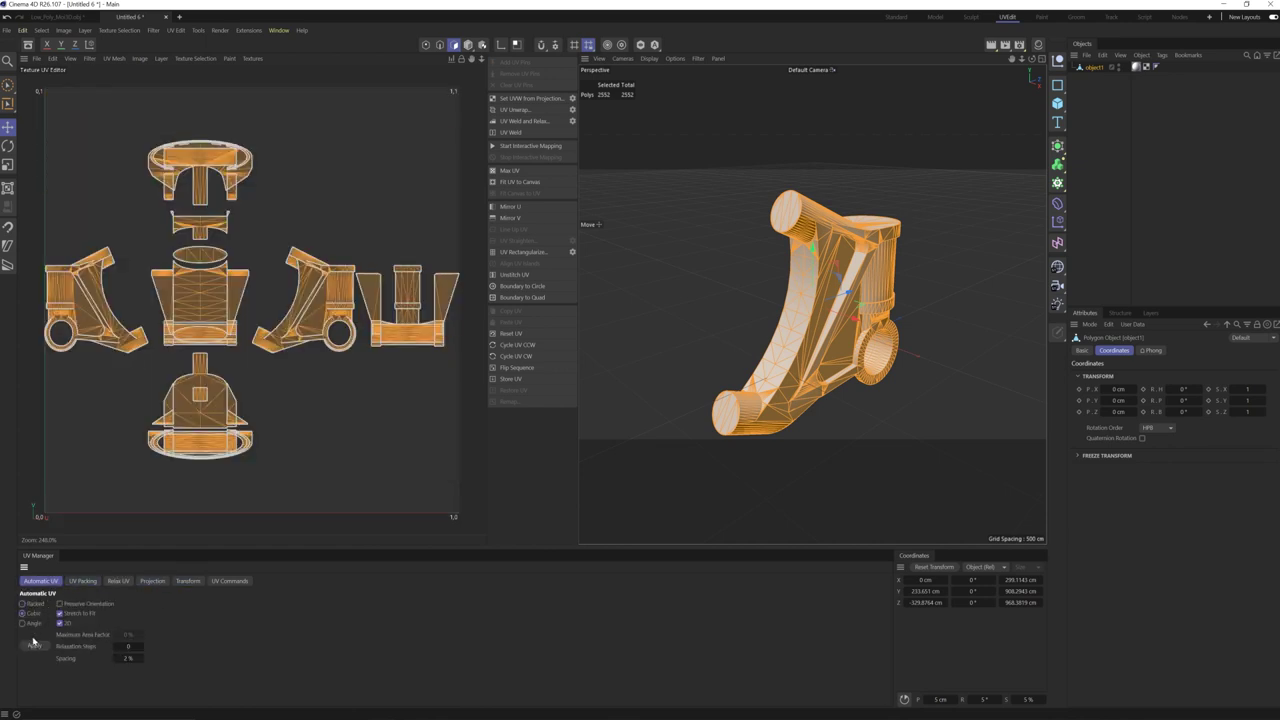
left_click(34, 645)
left_click(37, 646)
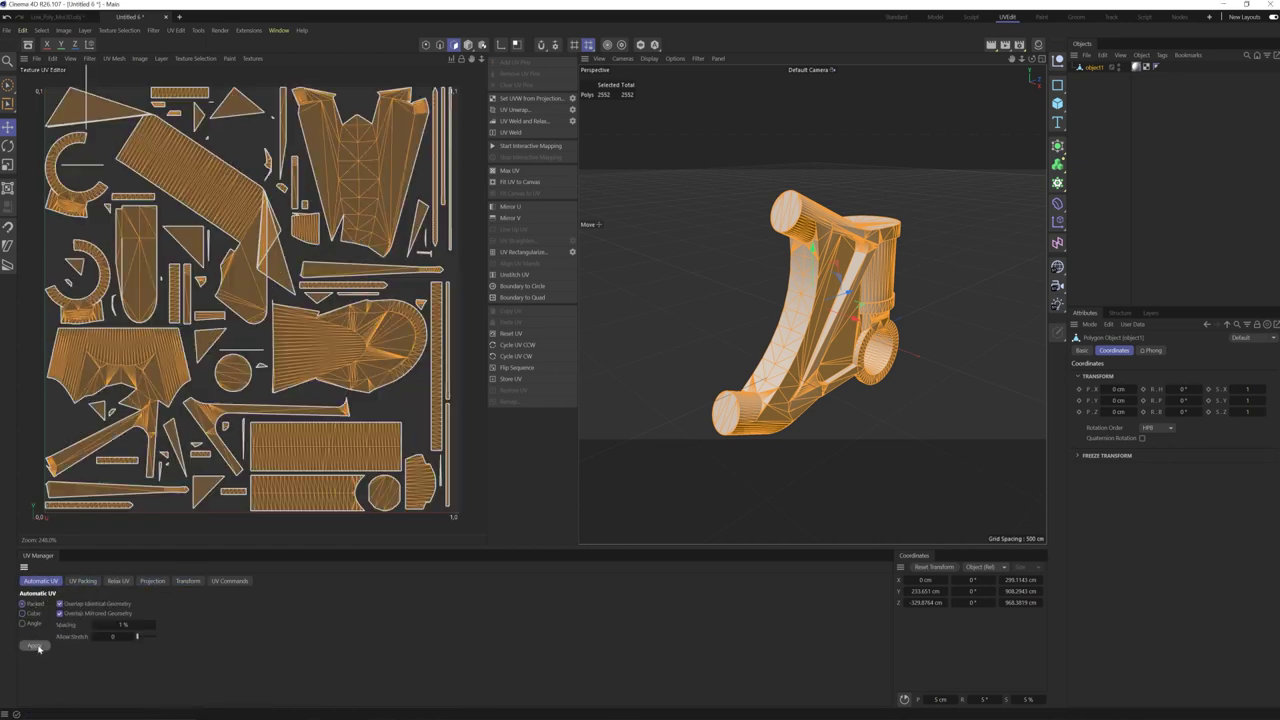
left_click(34, 612)
left_click(35, 646)
left_click(6, 30)
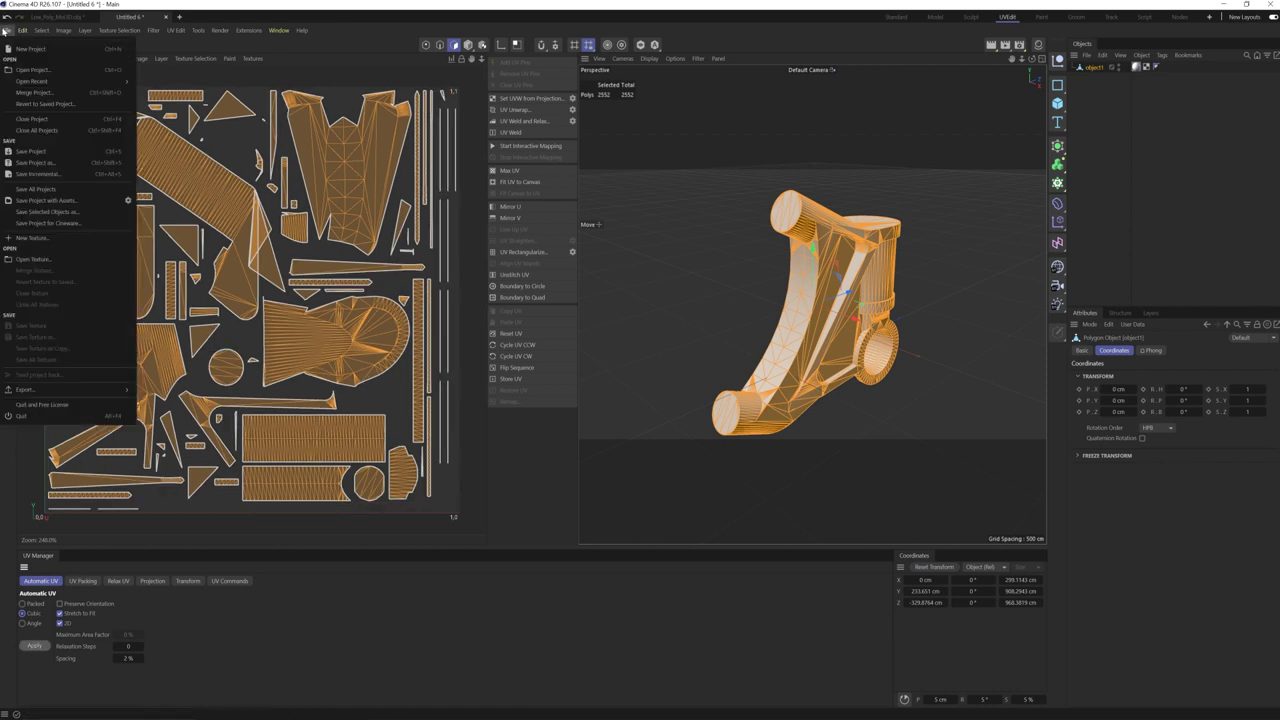
left_click(22, 623)
left_click(37, 646)
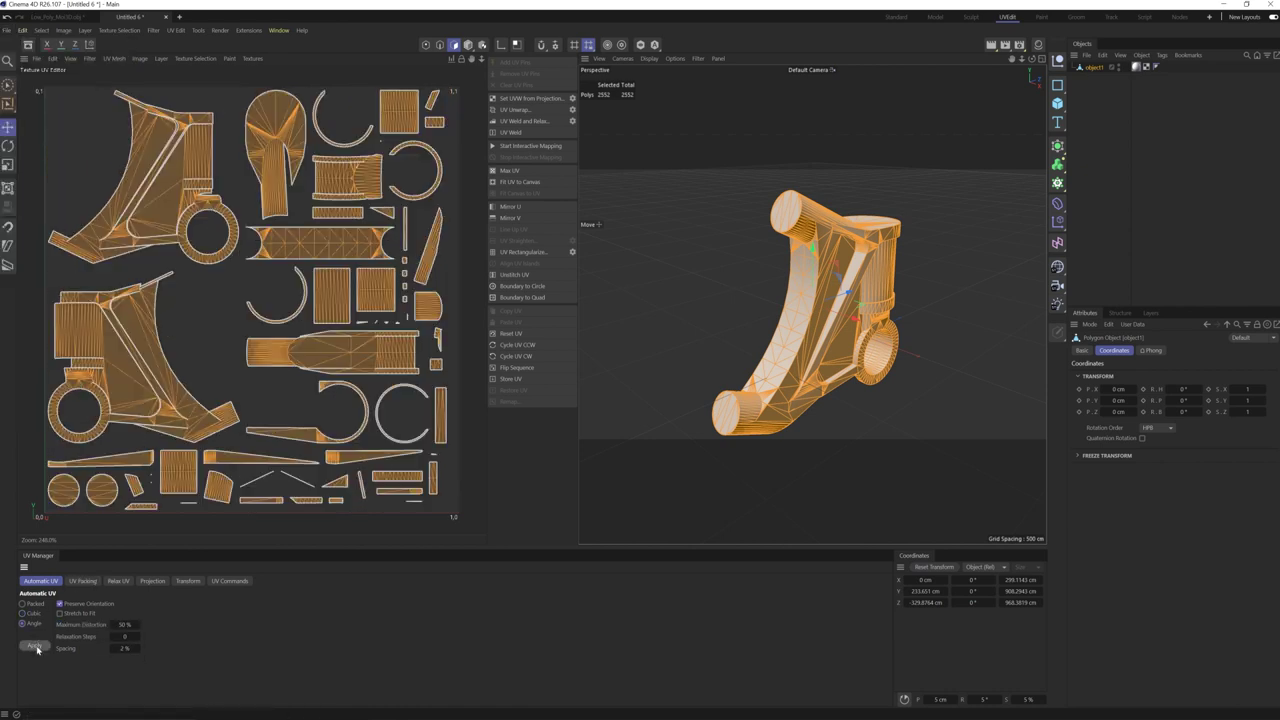
Export the unwrapped mesh as Wavefront OBJ over Low_Poly_Moi3D.obj.
left_click(6, 30)
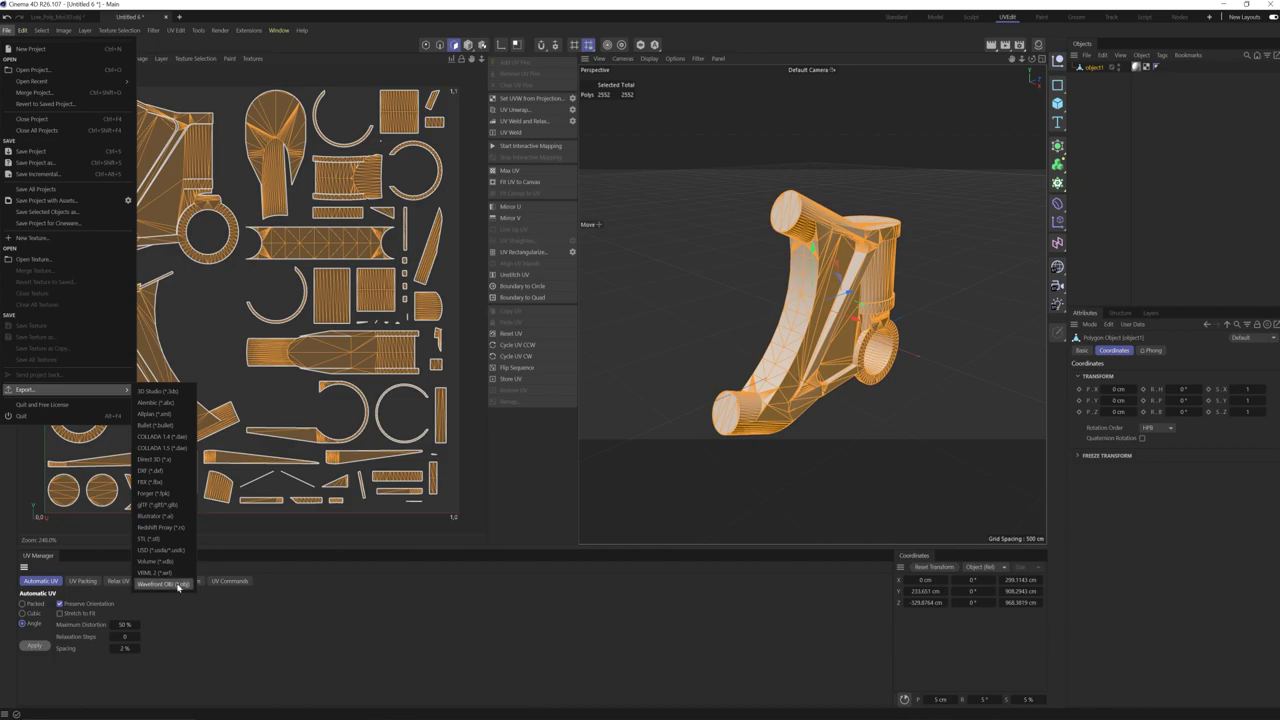
left_click(165, 586)
left_click(200, 500)
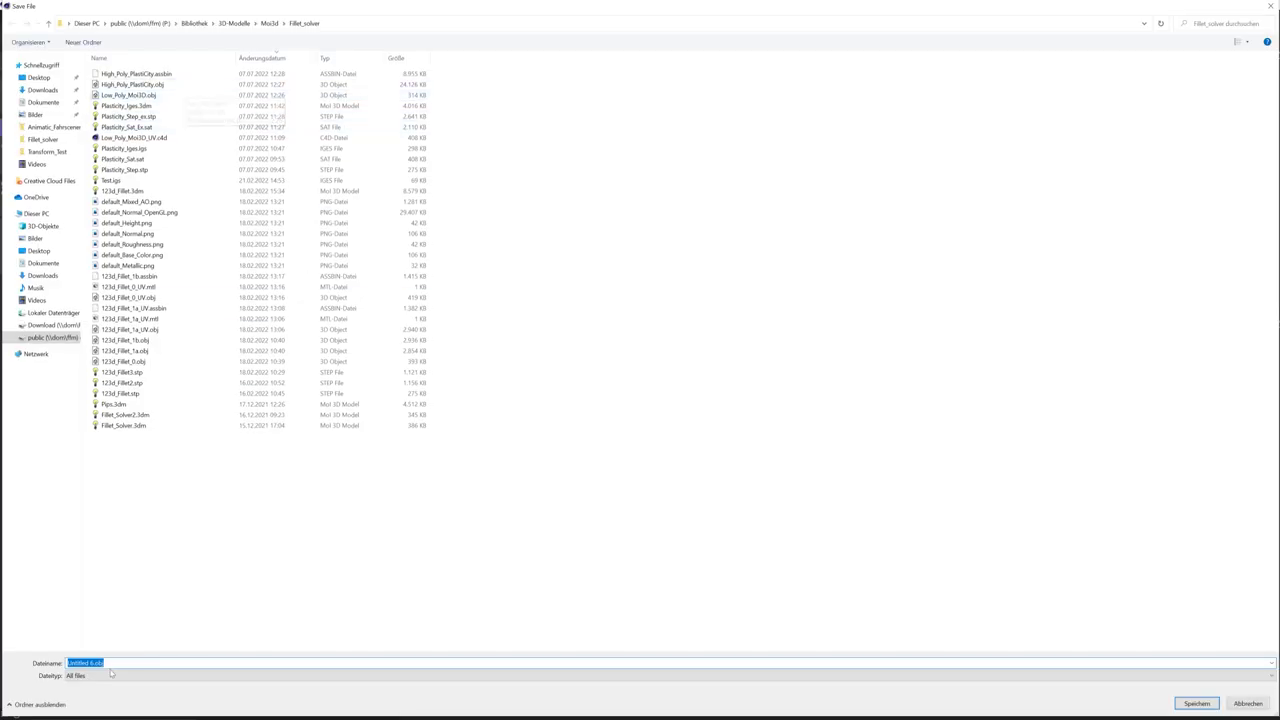
left_click(156, 95)
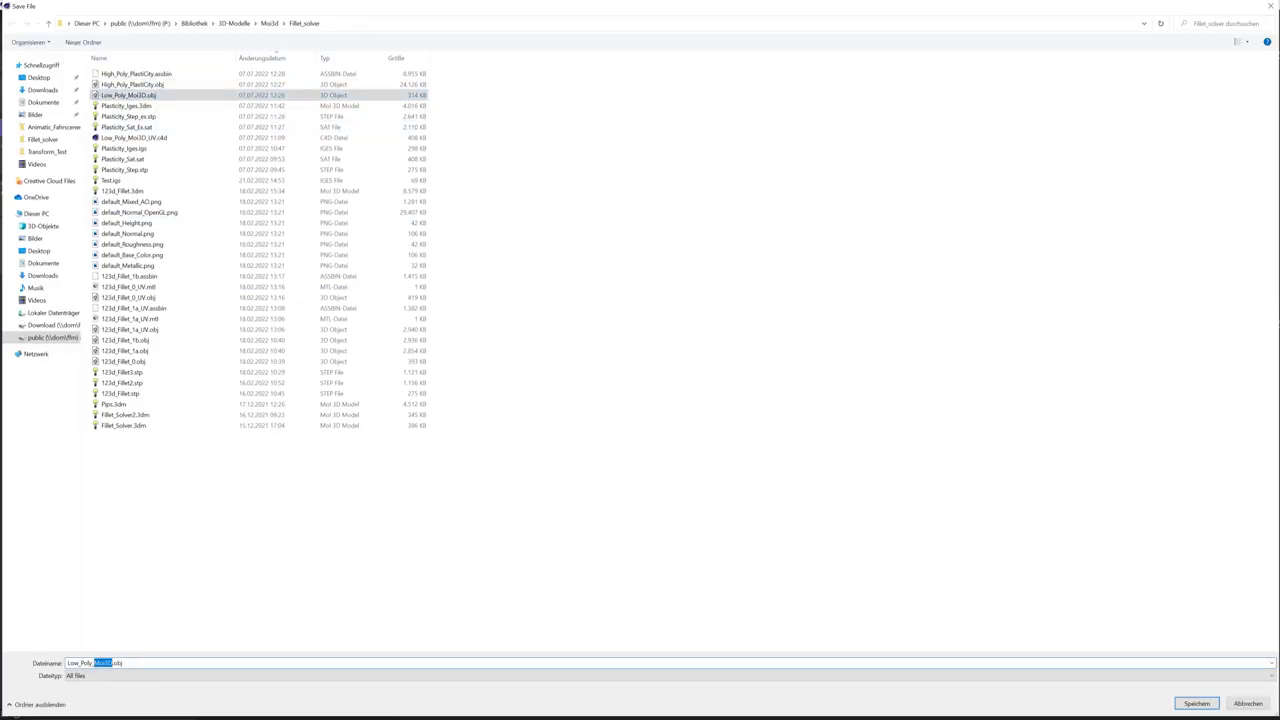
key("Return")
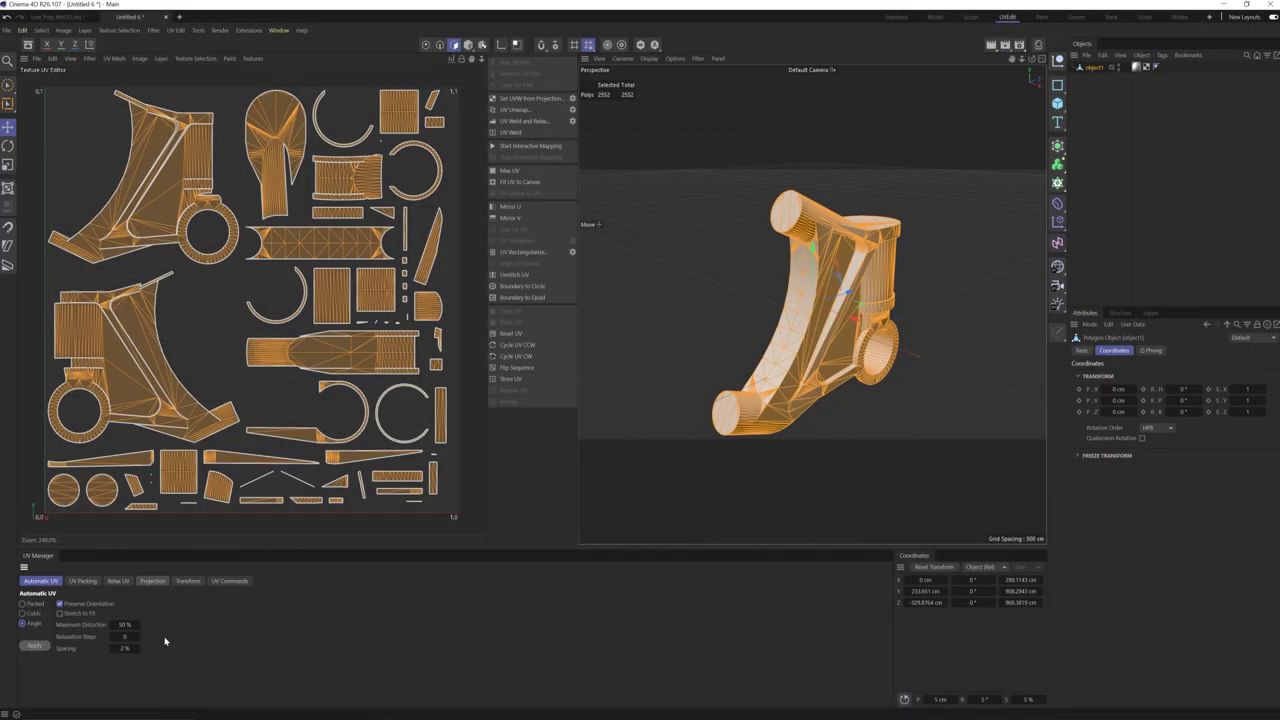
left_click(631, 715)
left_click(10, 18)
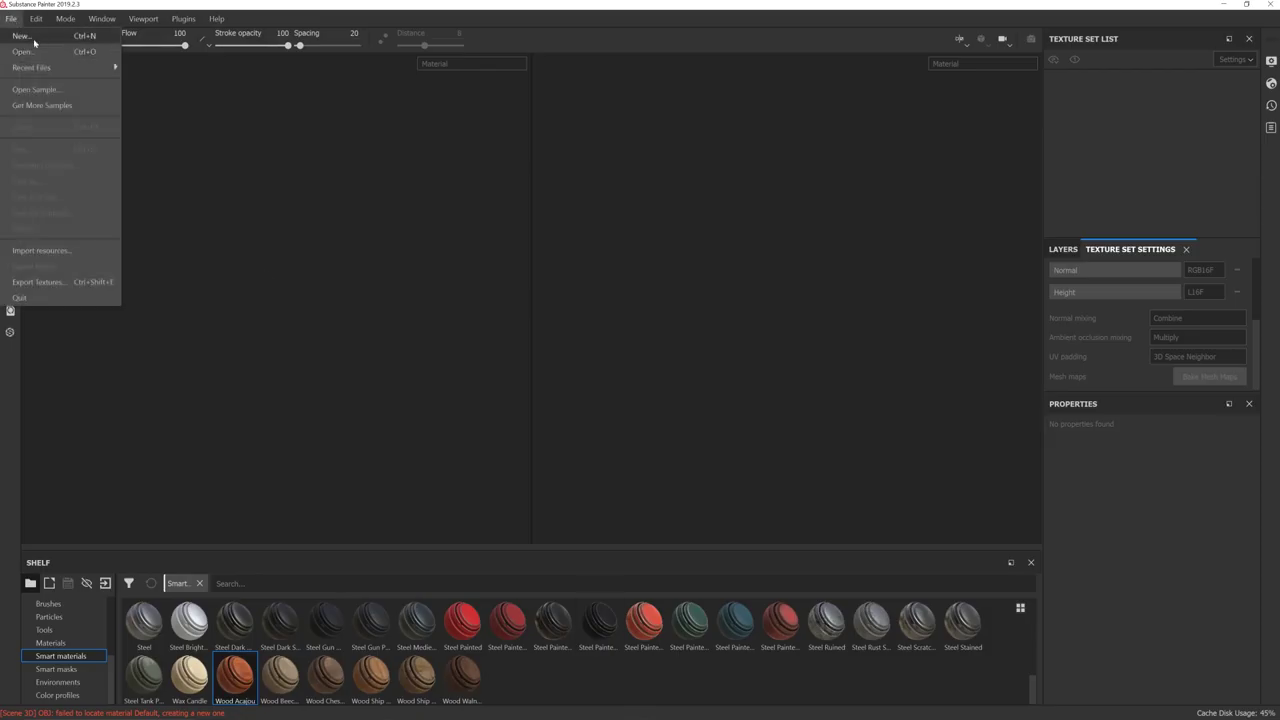
Start a new Substance Painter project on the UV-unwrapped low-poly bracket OBJ.
left_click(28, 50)
left_click(770, 224)
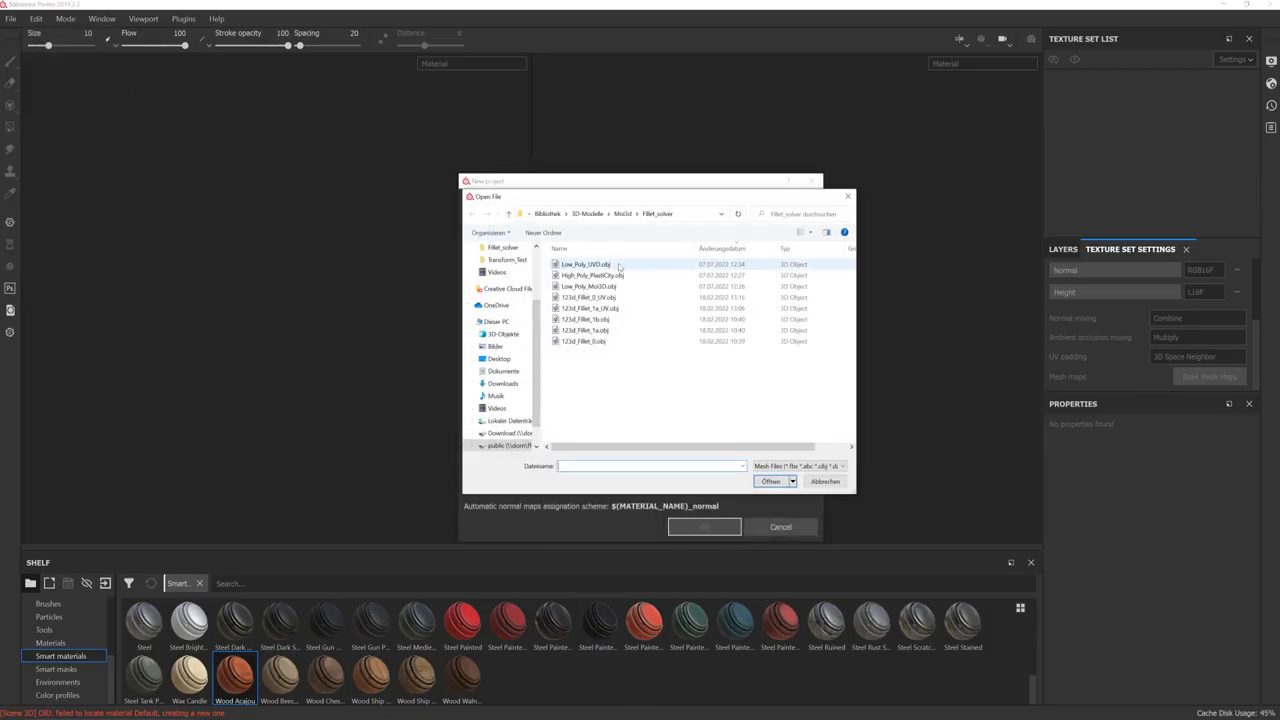
double_click(619, 266)
left_click(704, 526)
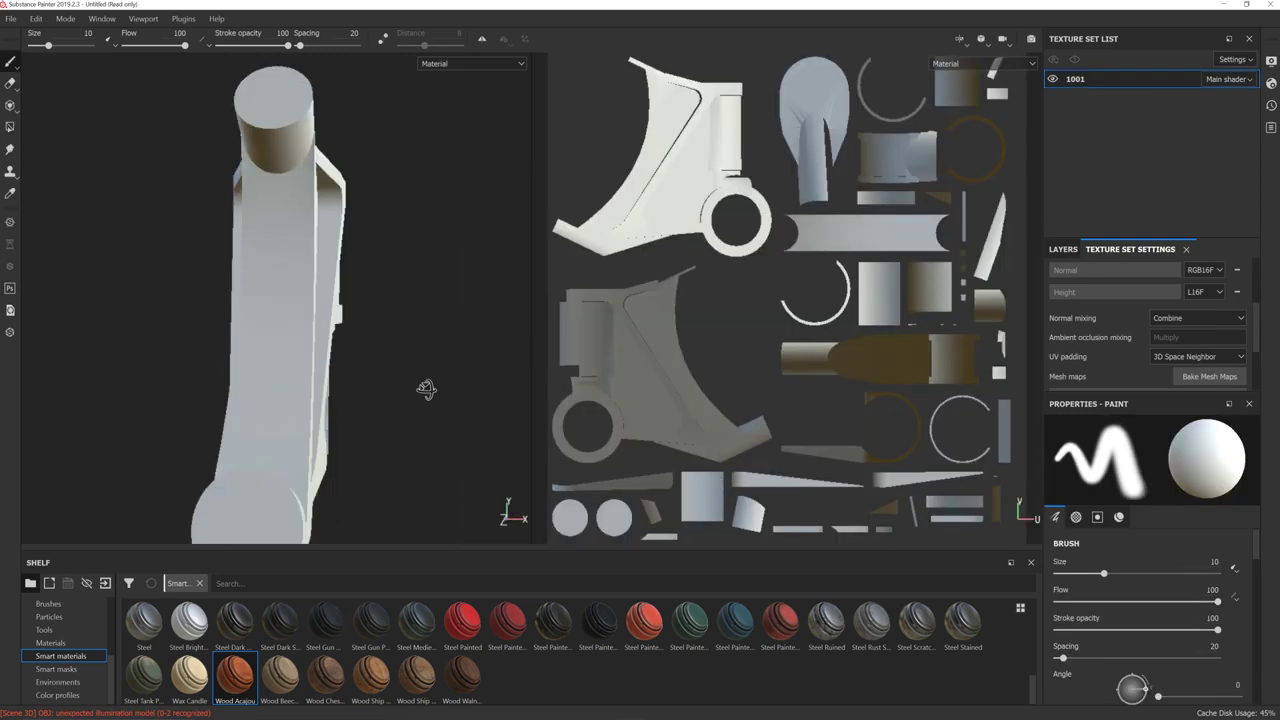
Set the bake output size to 4096 and disable World space normal, Curvature, Position and Thickness maps.
left_click(1209, 376)
left_click(658, 173)
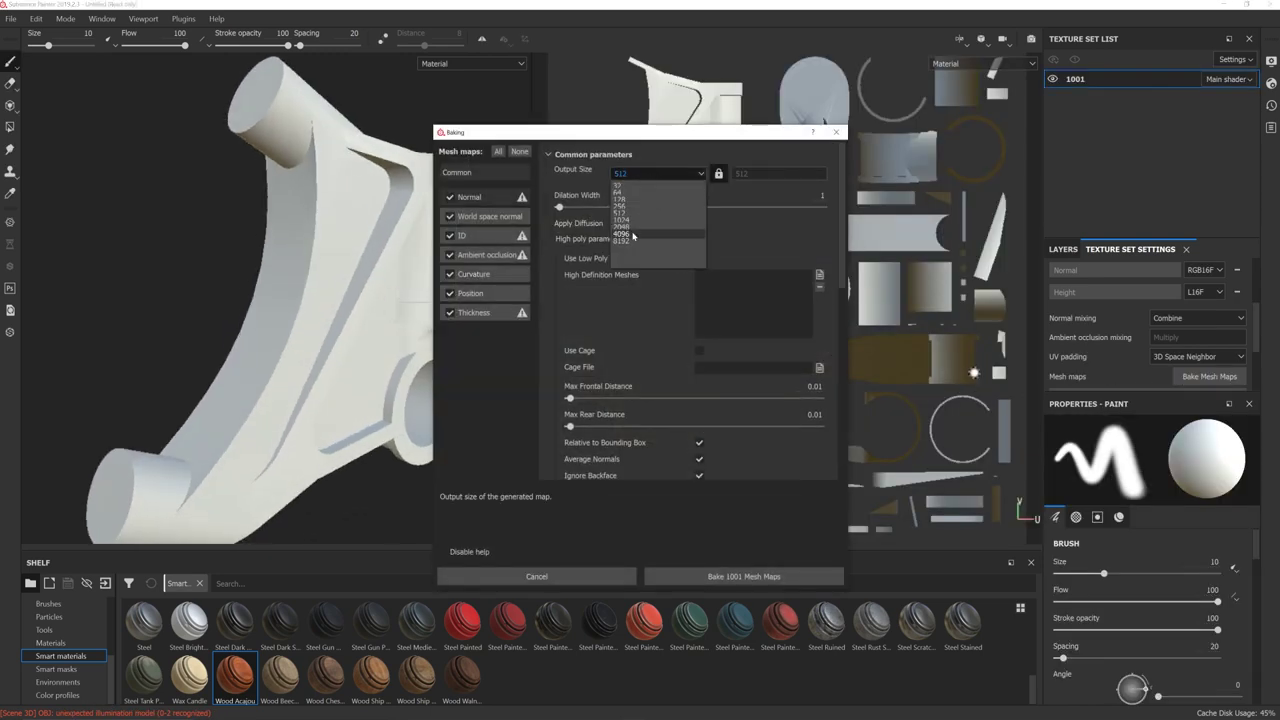
left_click(622, 233)
left_click(450, 216)
left_click(450, 274)
left_click(450, 293)
left_click(450, 312)
Add the high-poly OBJ, raise antialiasing subsampling, and bake the 1001 mesh maps.
left_click(817, 276)
left_click(750, 417)
scroll(766, 386, "down", 2)
left_click(748, 430)
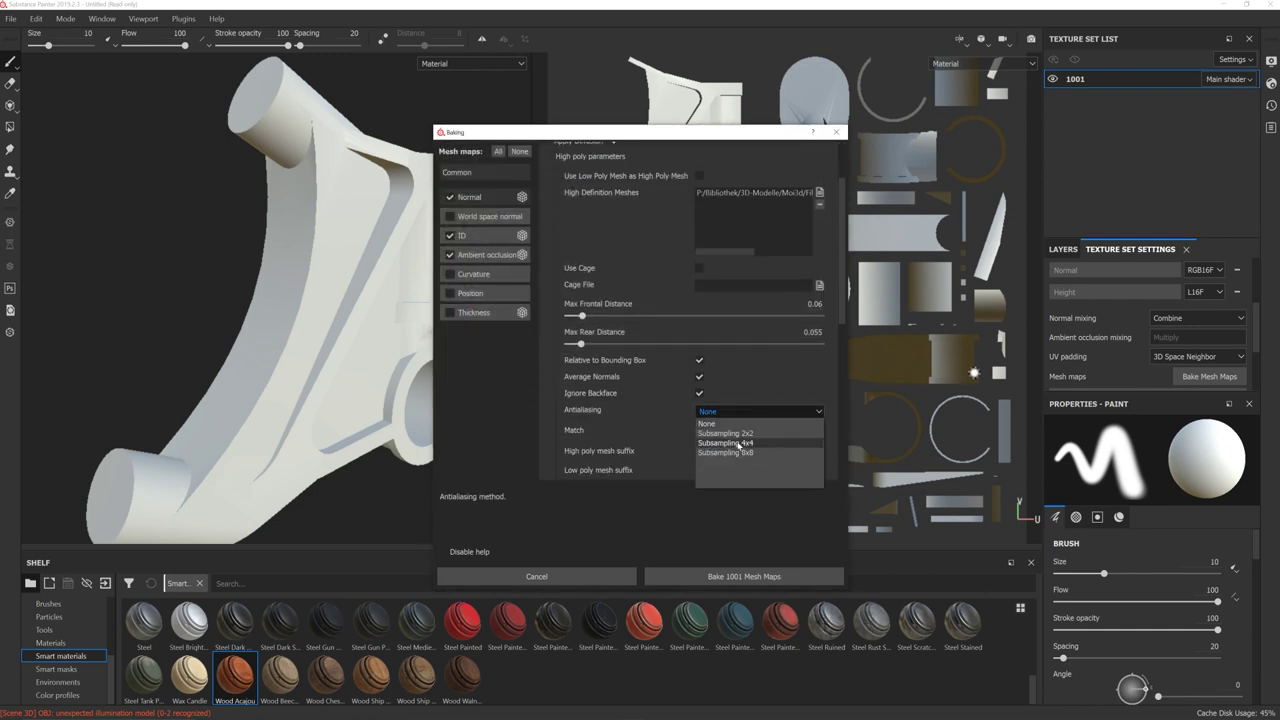
left_click(748, 446)
scroll(748, 440, "up", 3)
left_click(744, 576)
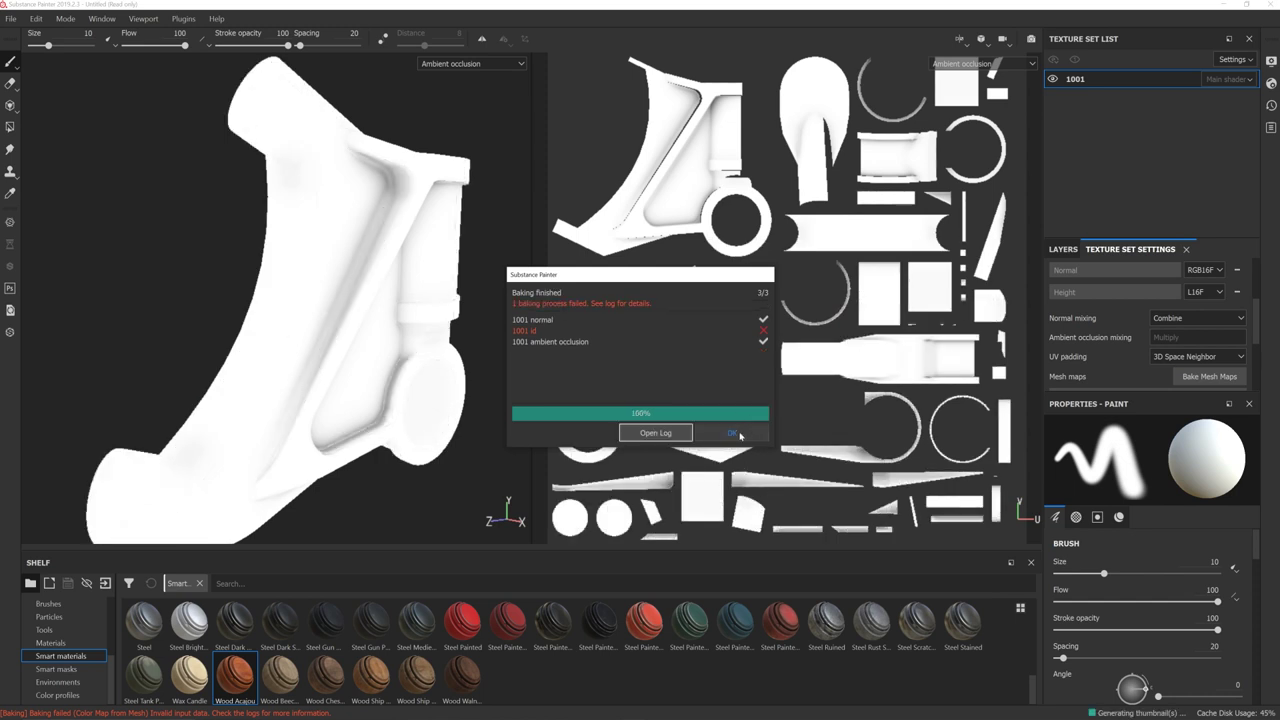
Inspect the baked normal and ambient occlusion result on the bracket model.
left_click(735, 433)
left_click_drag(443, 471, 380, 414, "alt")
scroll(445, 468, "up", 3)
scroll(440, 475, "down", 3)
Rebake the mesh maps with curvature added to normal and ambient occlusion.
scroll(380, 414, "up", 3)
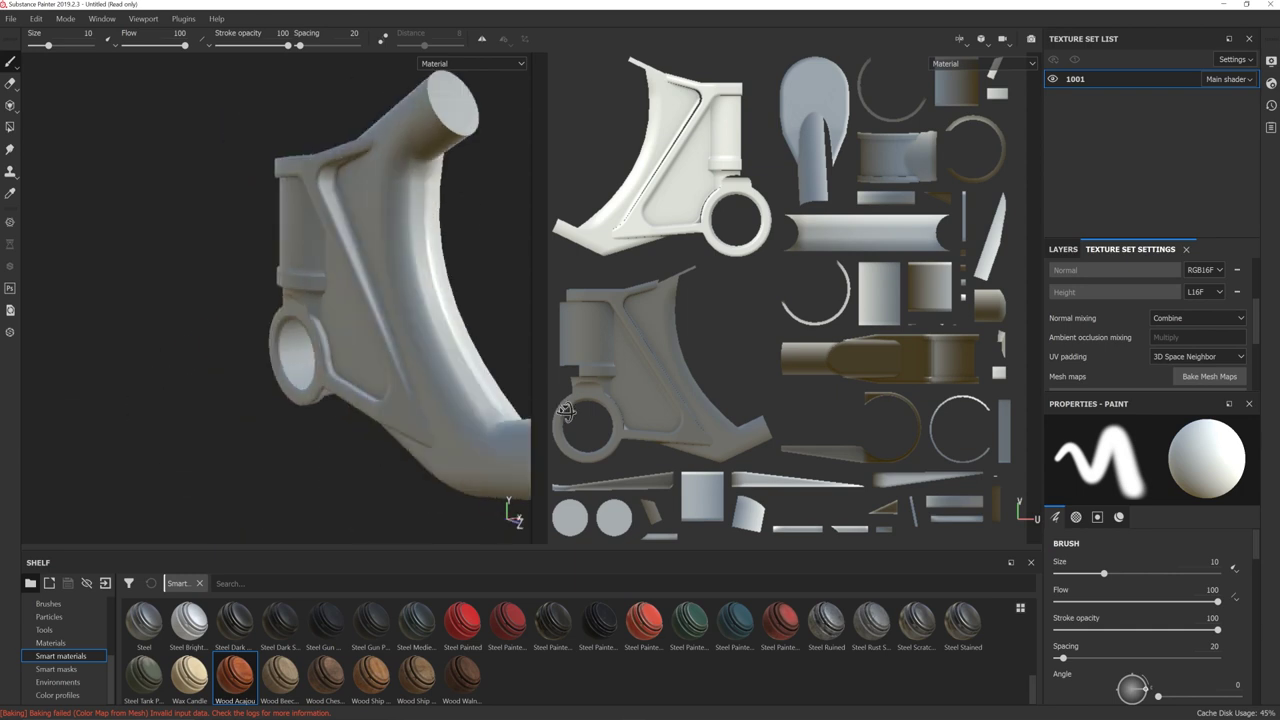
scroll(380, 414, "down", 3)
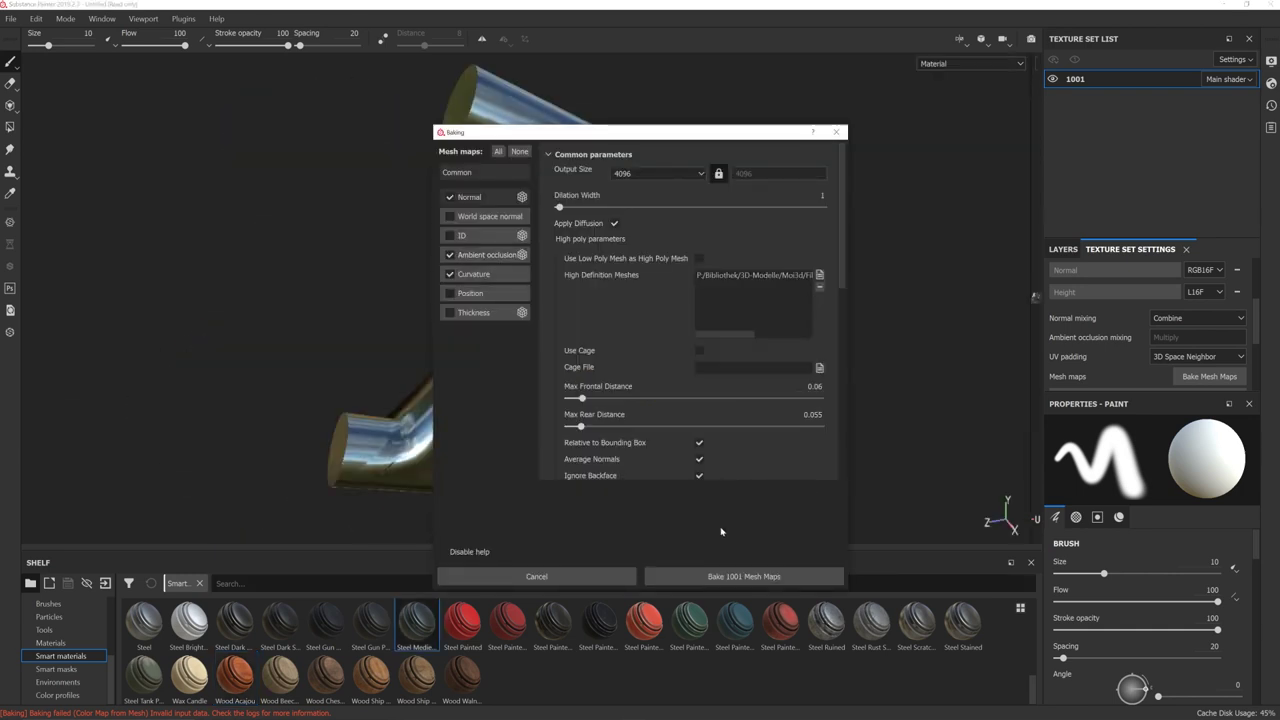
left_click(738, 576)
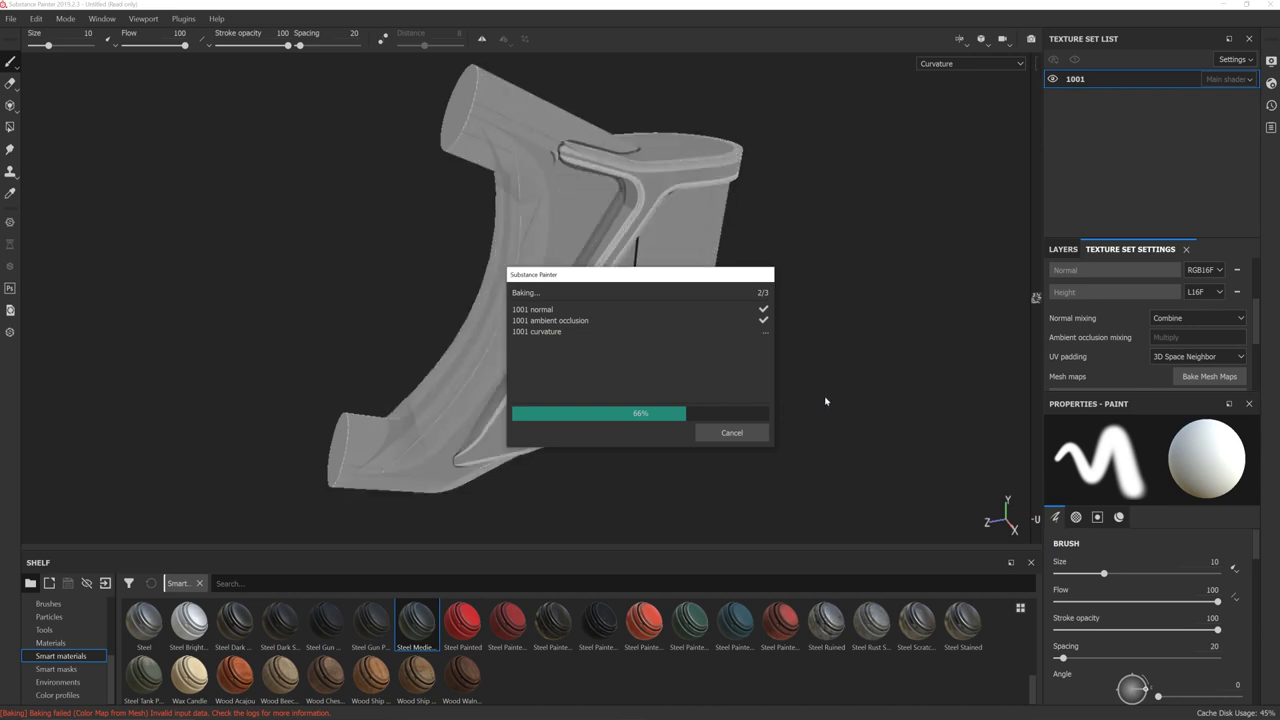
left_click(732, 432)
Apply the red Steel Painted smart material and inspect its top and round opening.
mouse_move(462, 620)
left_mouse_down()
mouse_move(762, 370)
mouse_move(866, 362)
mouse_move(382, 371)
mouse_move(457, 449)
mouse_move(486, 429)
left_mouse_up()
mouse_move(600, 450)
left_mouse_down("alt")
mouse_move(638, 428)
mouse_move(572, 311)
mouse_move(740, 371)
mouse_move(536, 358)
mouse_move(640, 457)
mouse_move(674, 471)
mouse_move(302, 303)
left_mouse_up("alt")
mouse_move(246, 347)
left_mouse_down("alt")
mouse_move(297, 323)
mouse_move(302, 340)
mouse_move(369, 257)
left_mouse_up("alt")
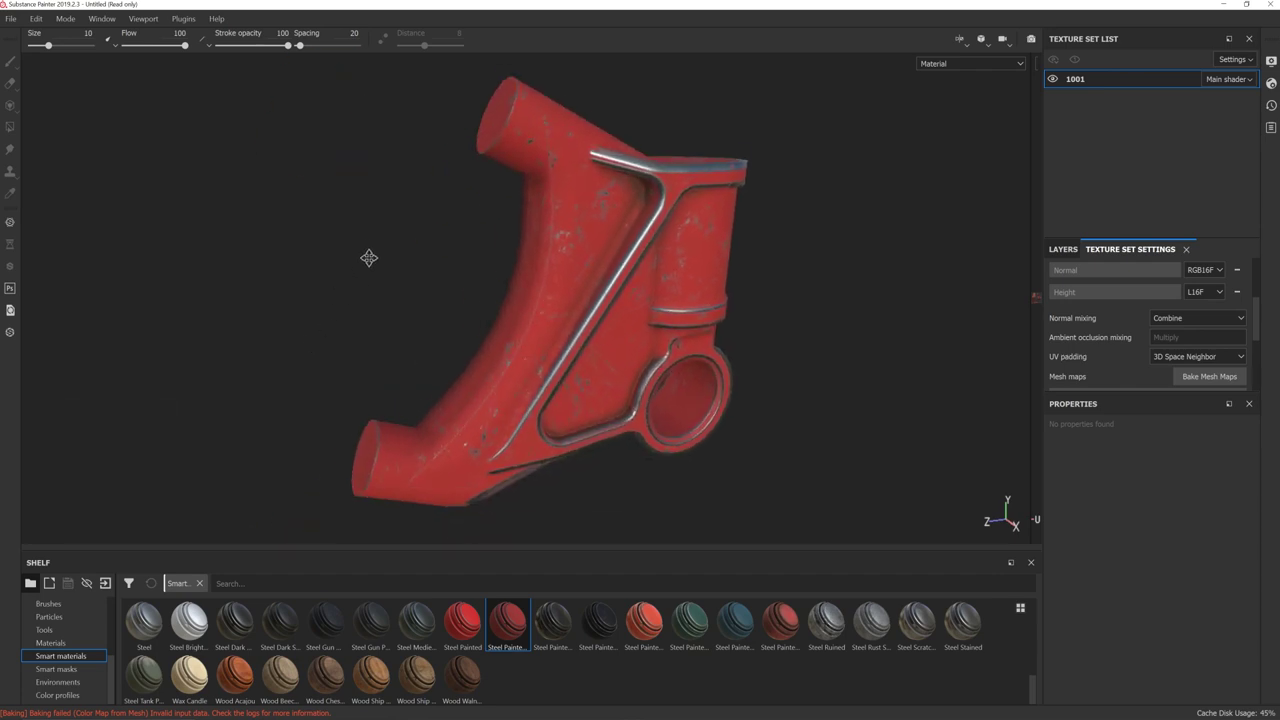